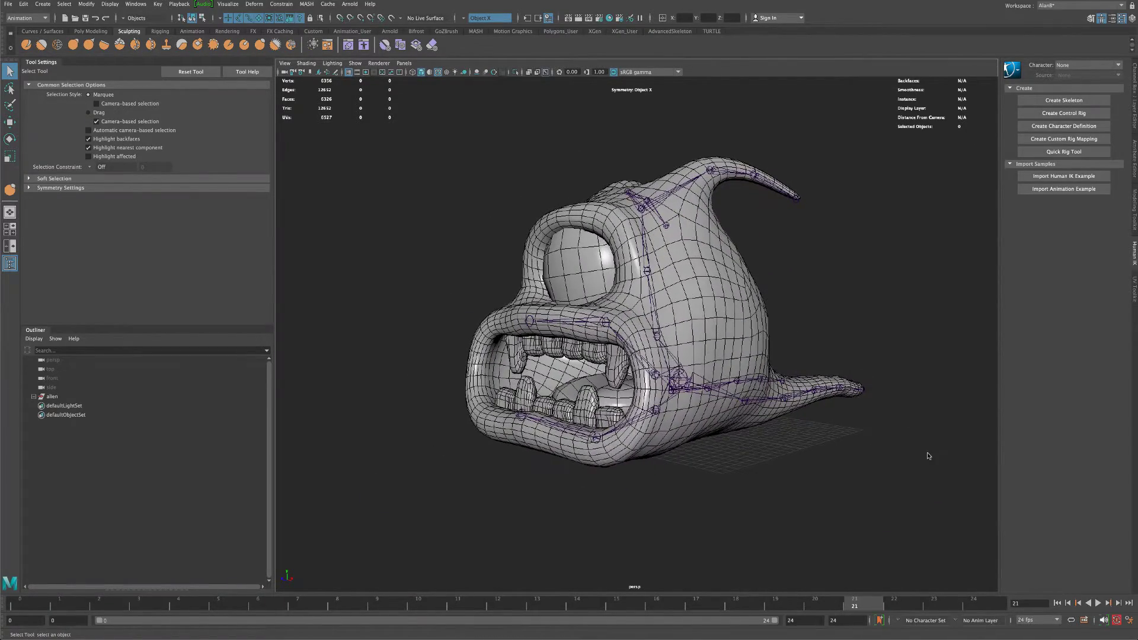
Play the alien's animation and examine how the body mesh and skeleton deform from several angles.
key("alt+v")
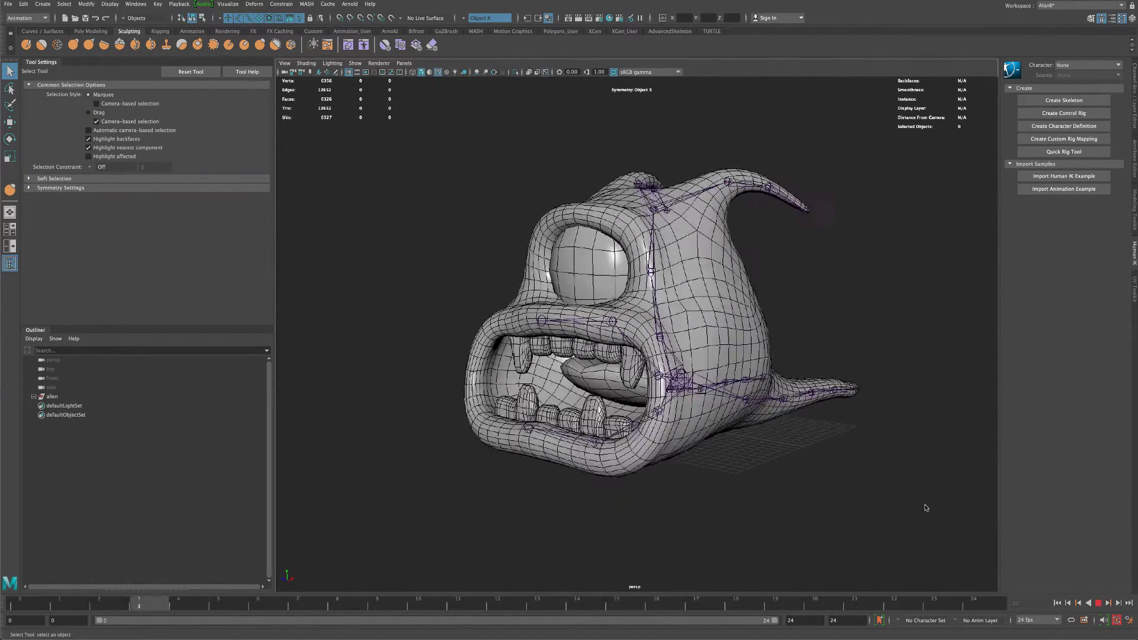
left_click_drag(885, 504, 707, 498, "alt")
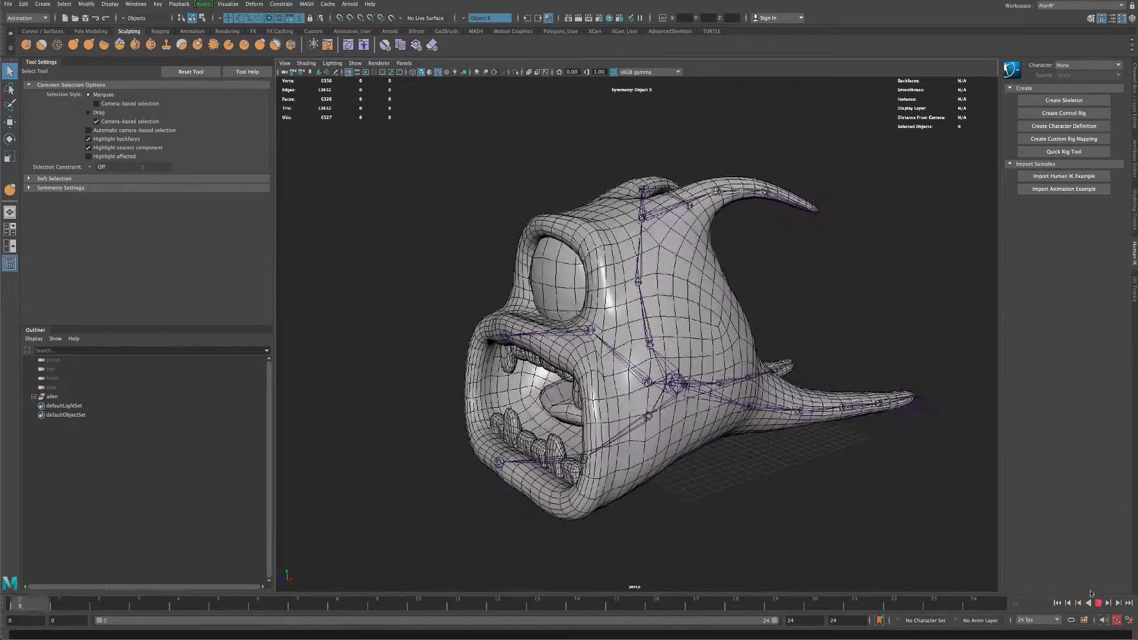
left_click(1098, 603)
left_click(677, 384)
mouse_move(842, 503)
left_mouse_down("alt")
mouse_move(747, 490)
mouse_move(895, 493)
mouse_move(854, 493)
left_mouse_up("alt")
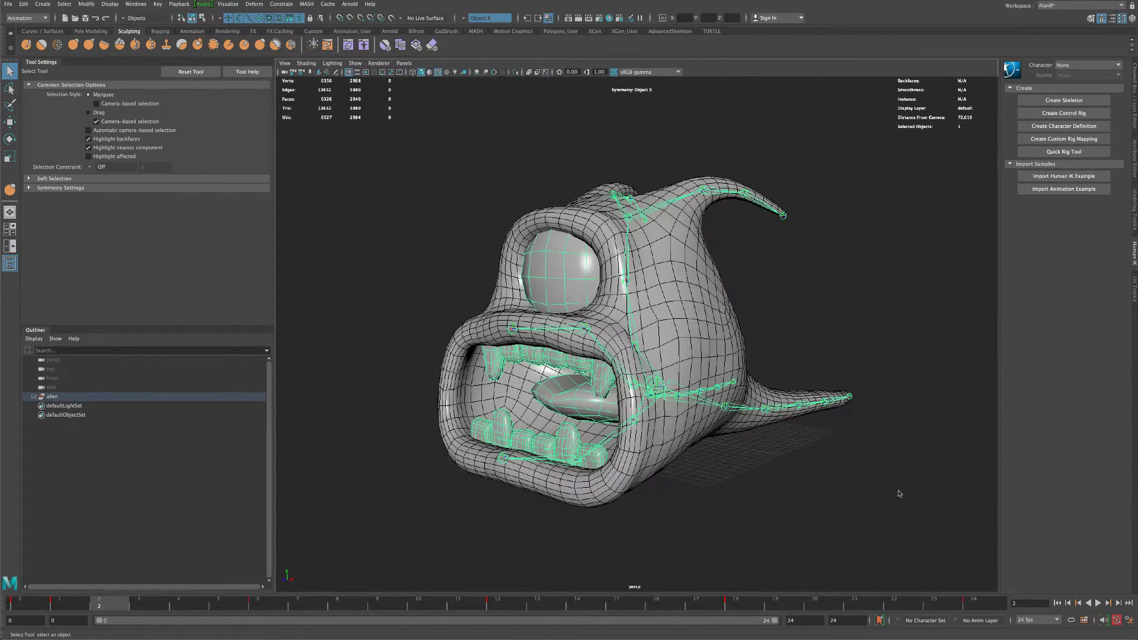
left_click(1098, 603)
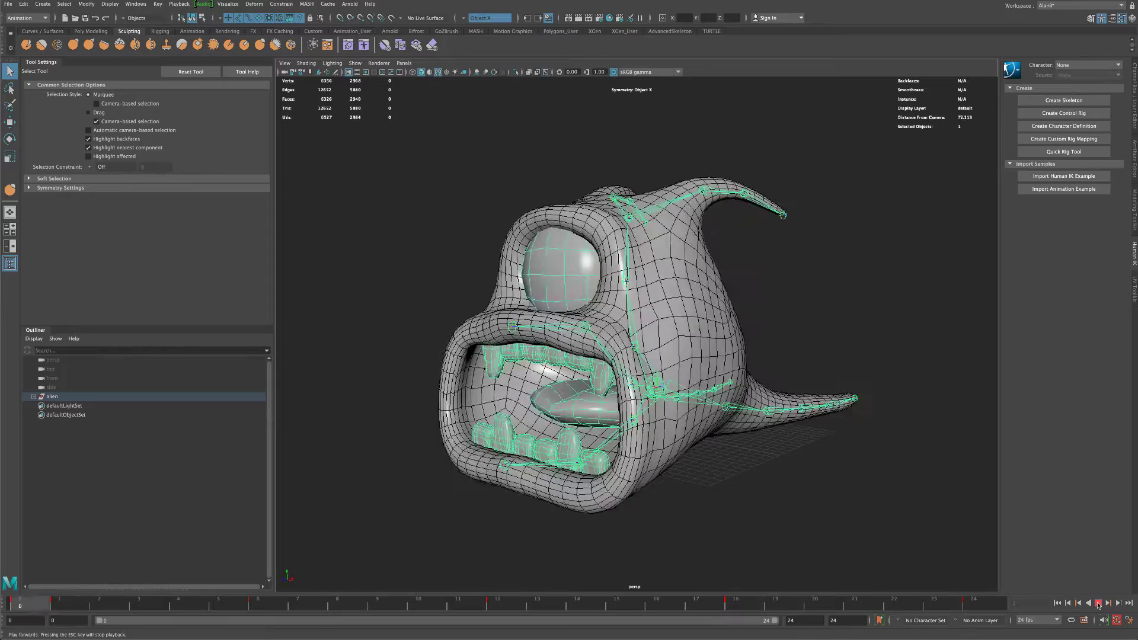
left_click(1098, 603)
left_click_drag(913, 511, 833, 498, "alt")
left_click(824, 477)
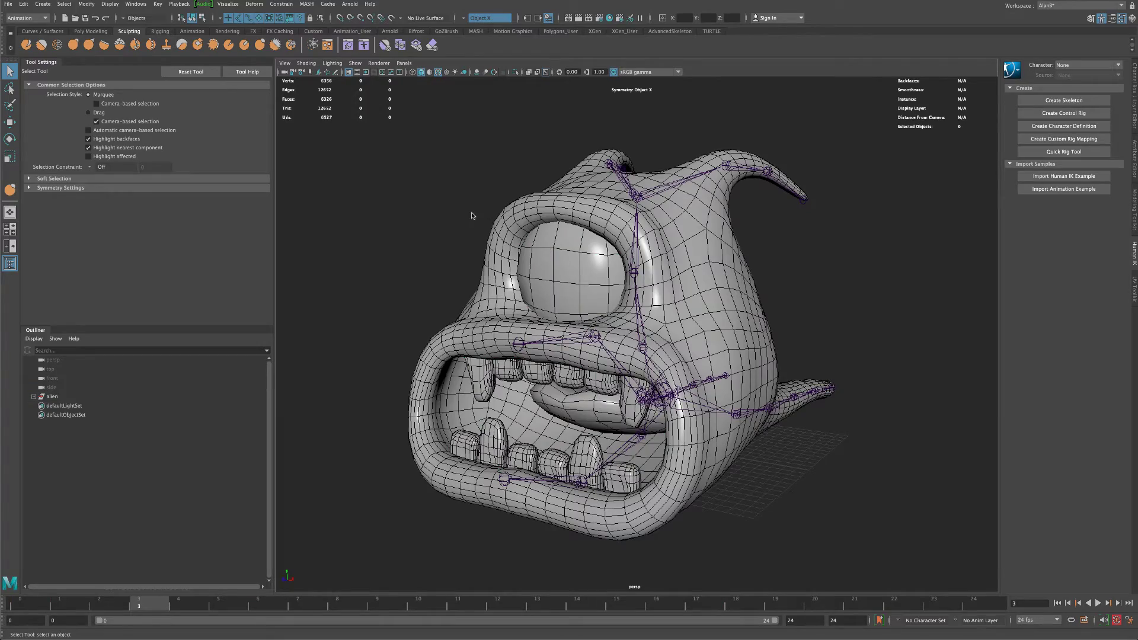
left_click_drag(472, 216, 445, 211, "alt")
middle_click_drag(413, 256, 442, 263, "alt")
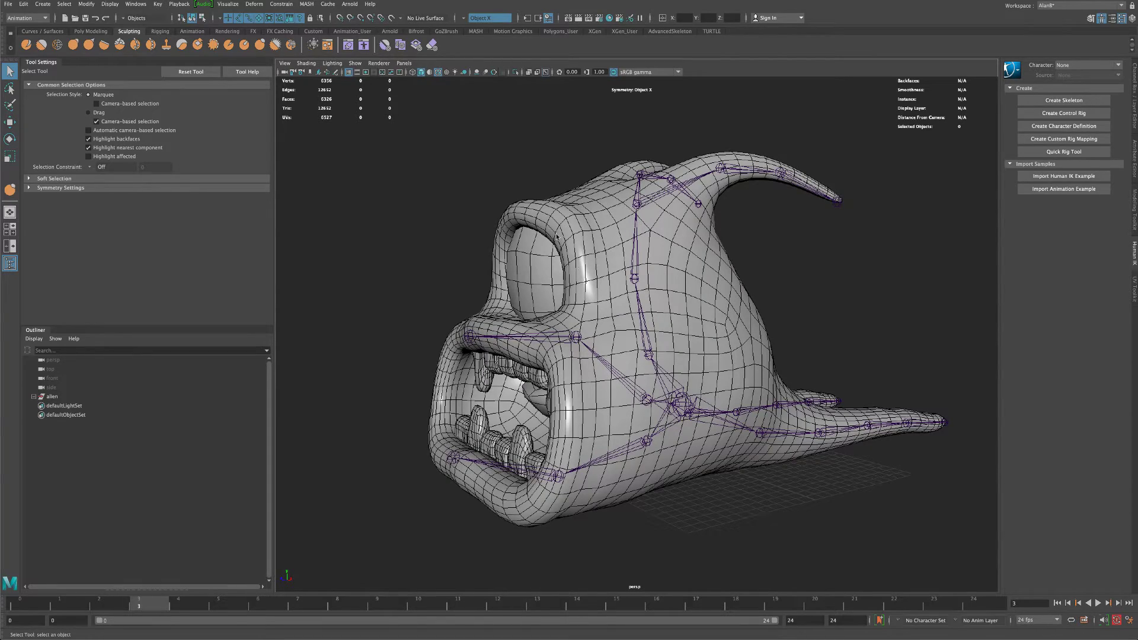
left_click_drag(539, 223, 455, 201, "alt")
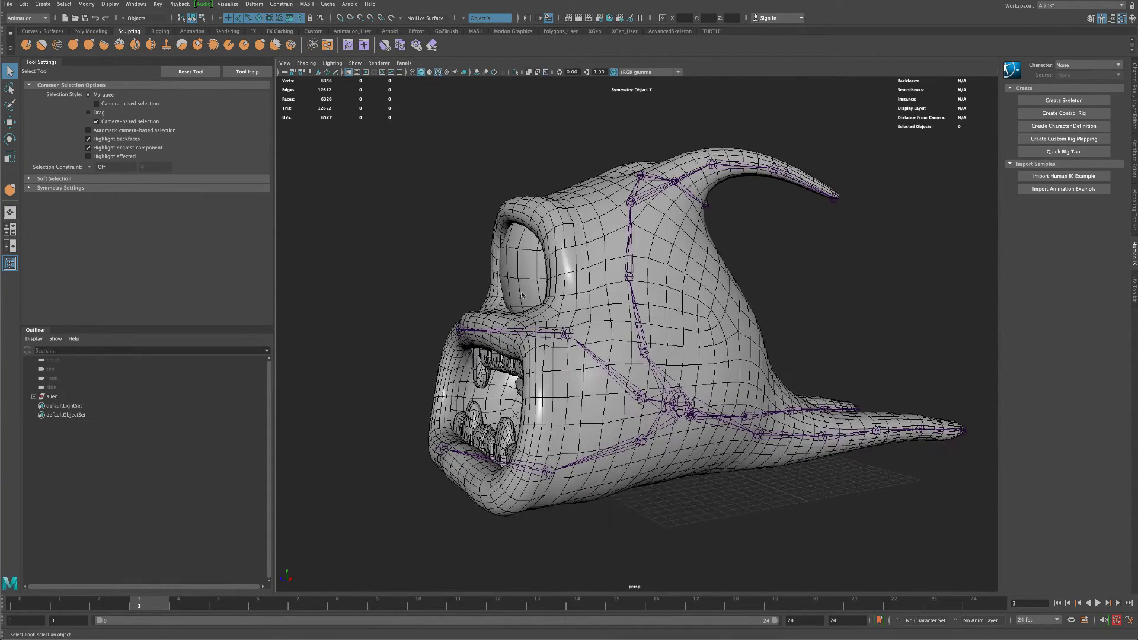
left_click_drag(387, 252, 439, 253, "alt")
Select the alien's body mesh and return the animation to frame 0.
key("z")
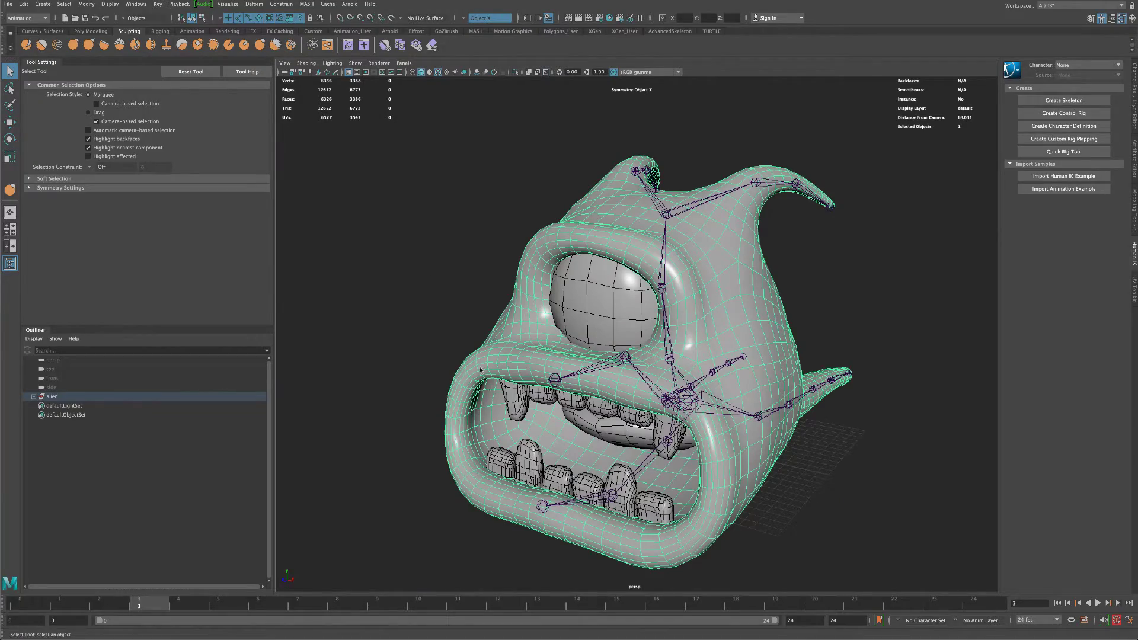
left_click_drag(481, 369, 423, 332, "alt")
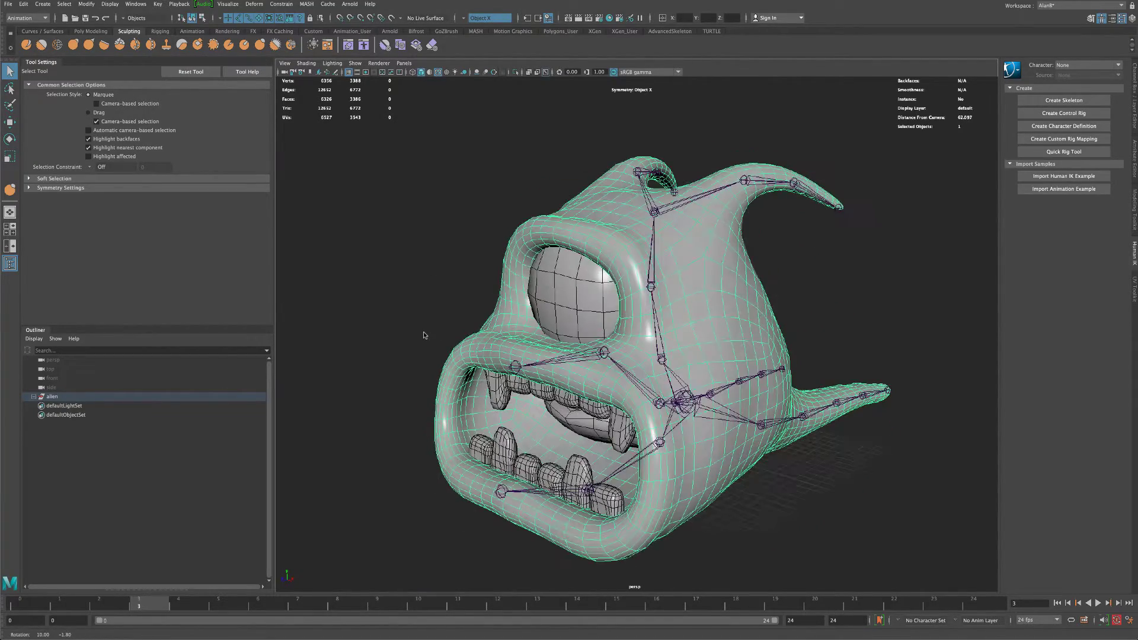
left_click(1059, 604)
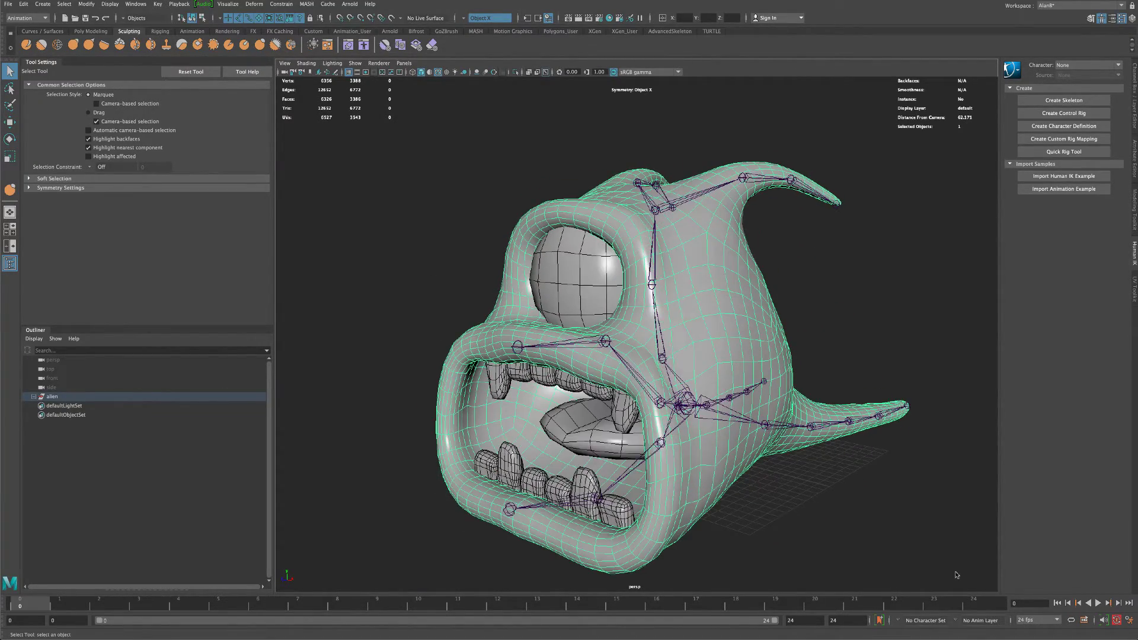
left_click_drag(957, 575, 757, 468, "alt")
left_click_drag(429, 241, 443, 221, "alt")
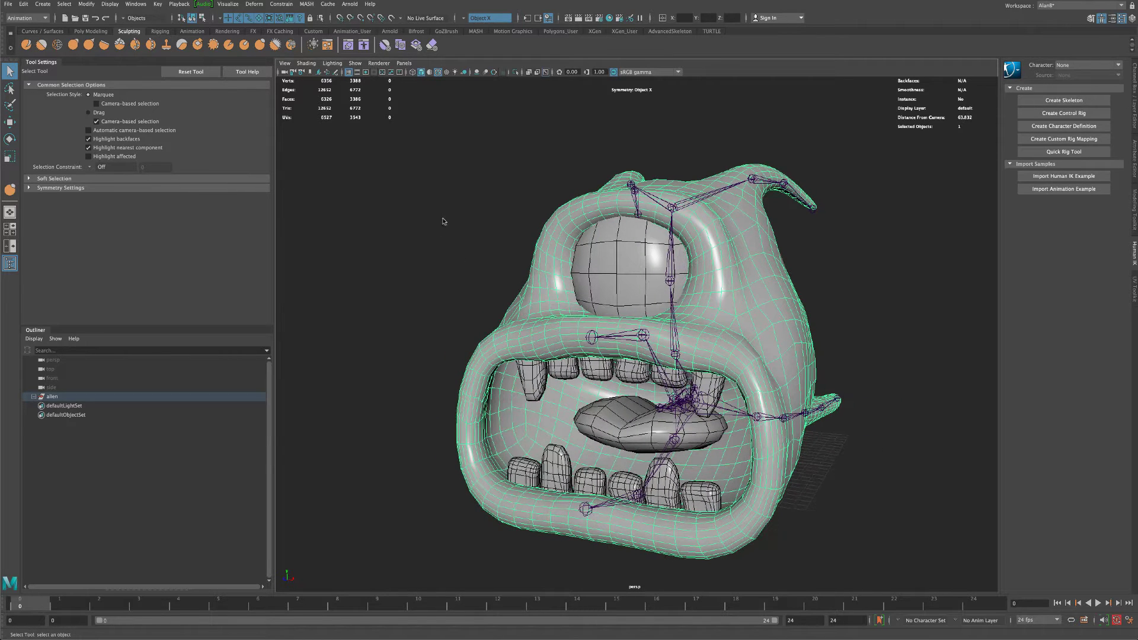
Open the Shape Editor and place its window beside the alien's eye.
left_click(137, 4)
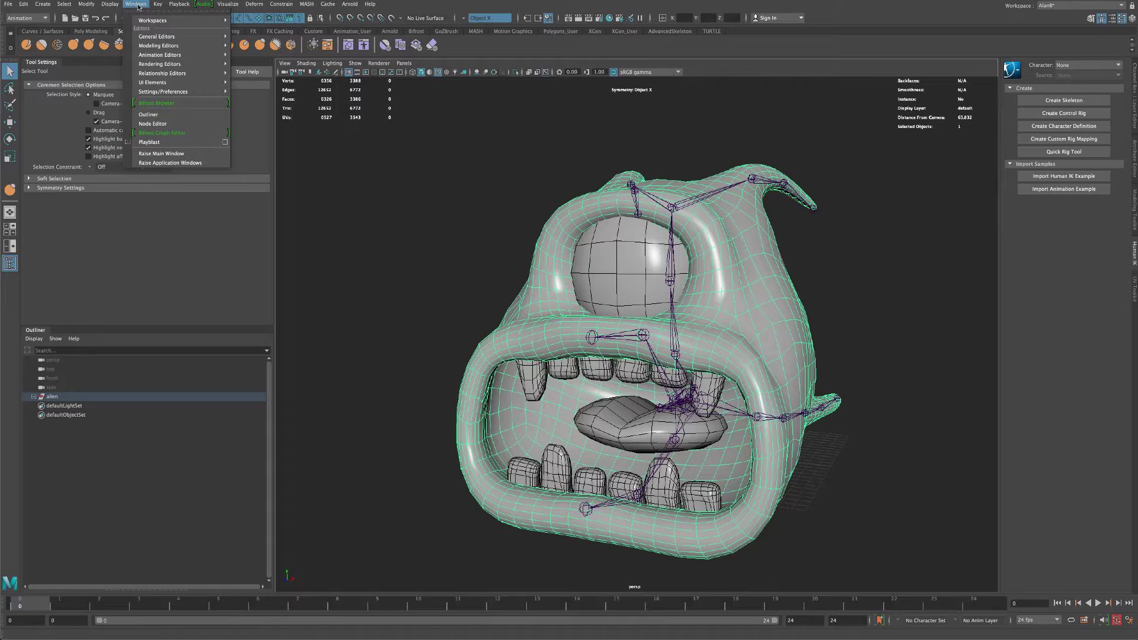
mouse_move(157, 57)
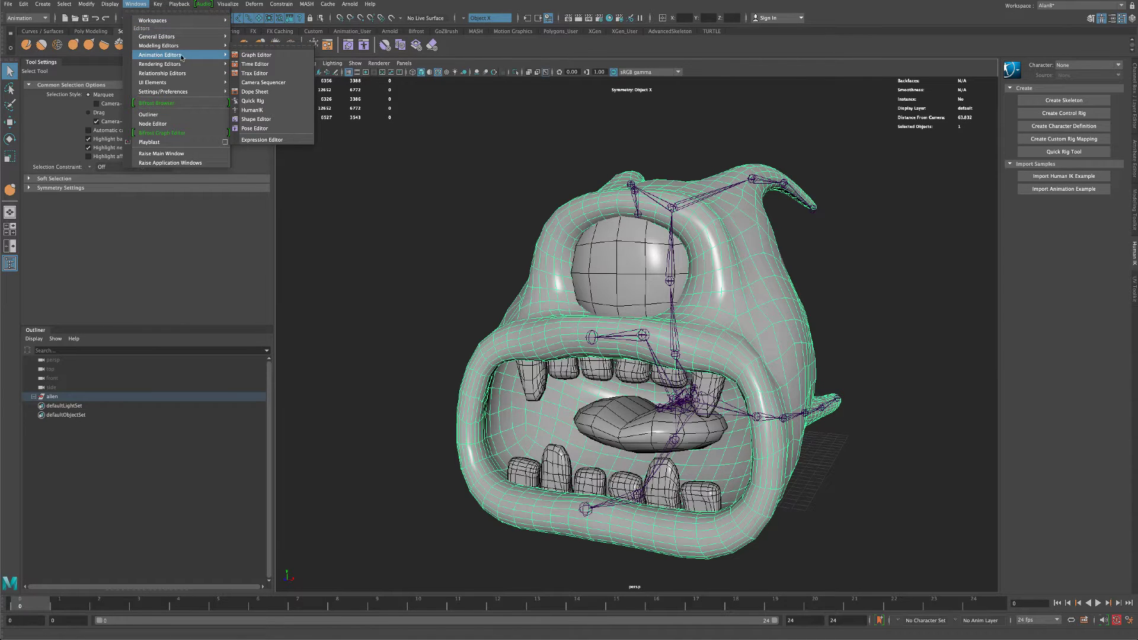
left_click(281, 122)
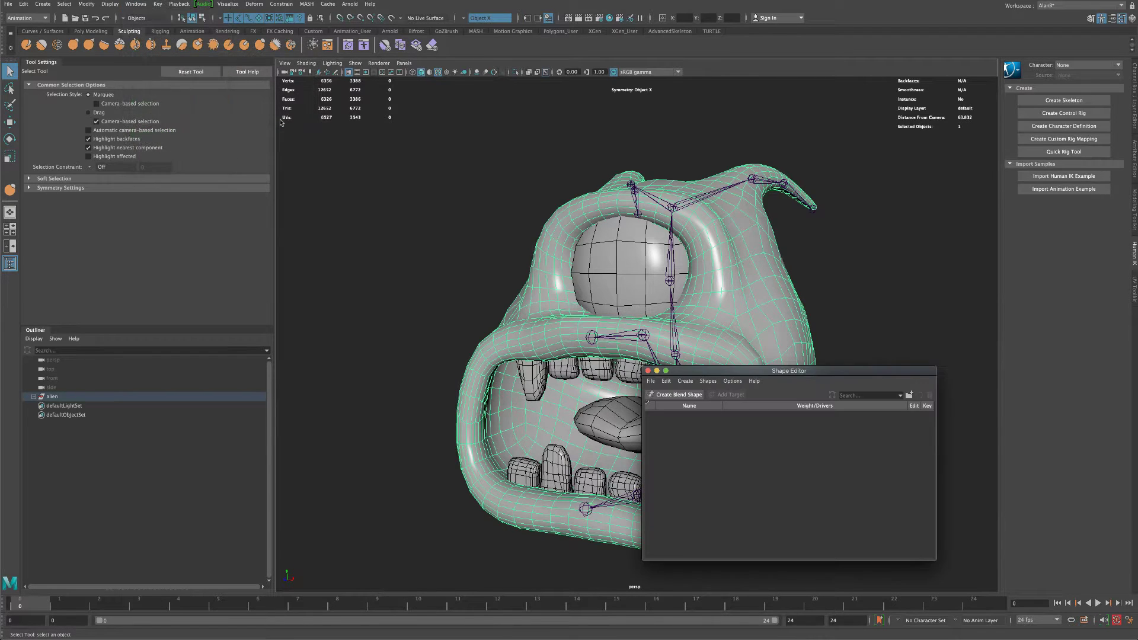
left_click_drag(740, 375, 388, 141)
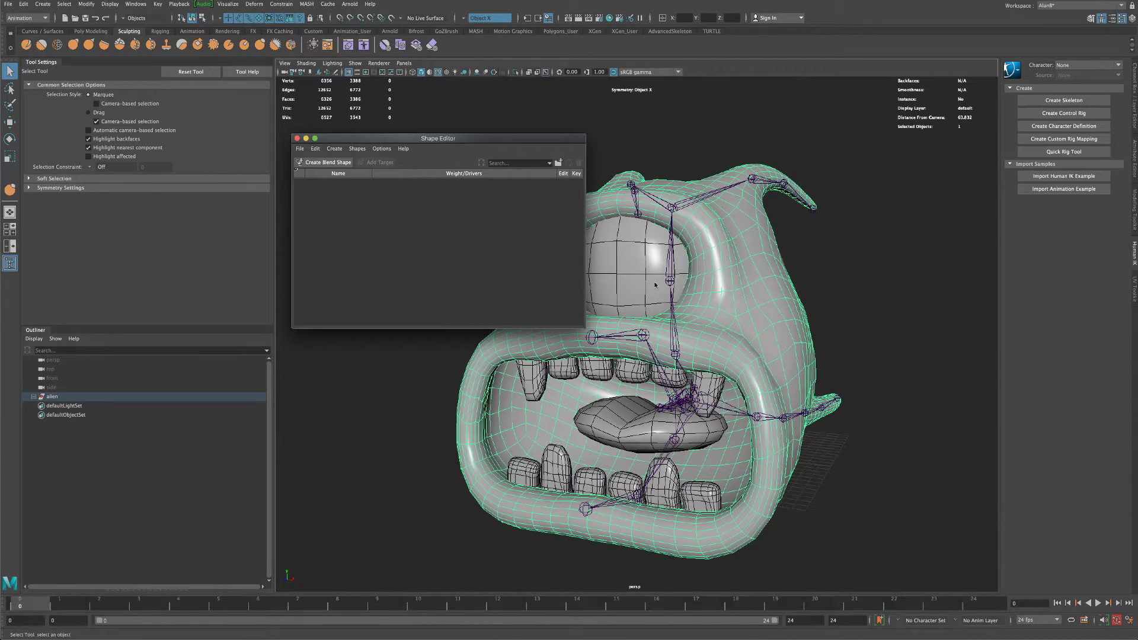
left_click_drag(538, 134, 447, 166)
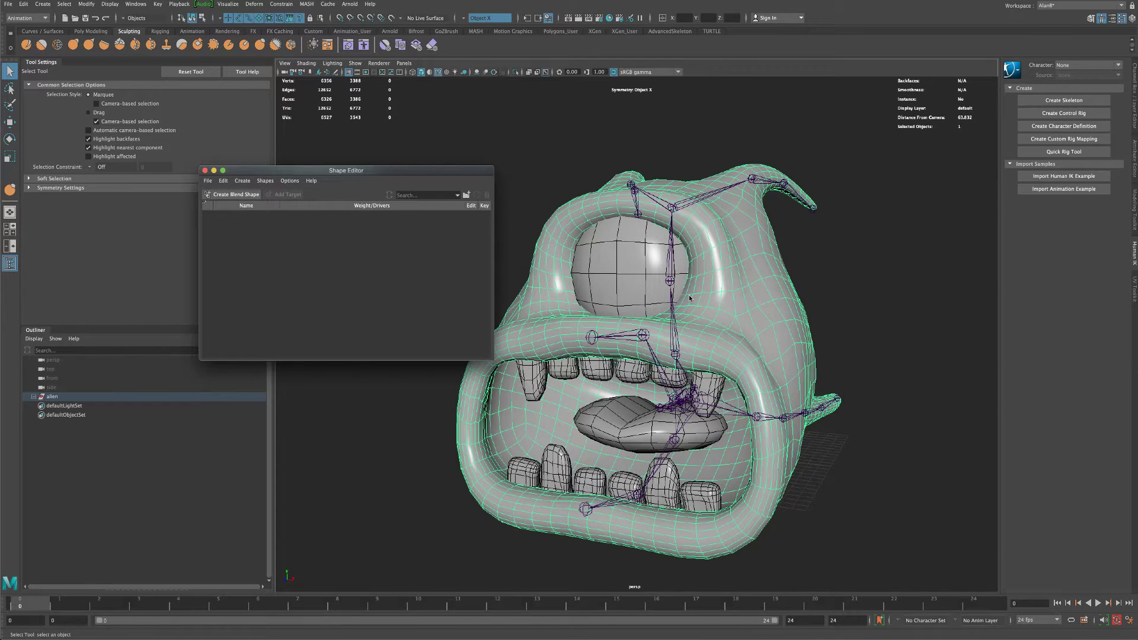
left_click_drag(462, 171, 517, 171)
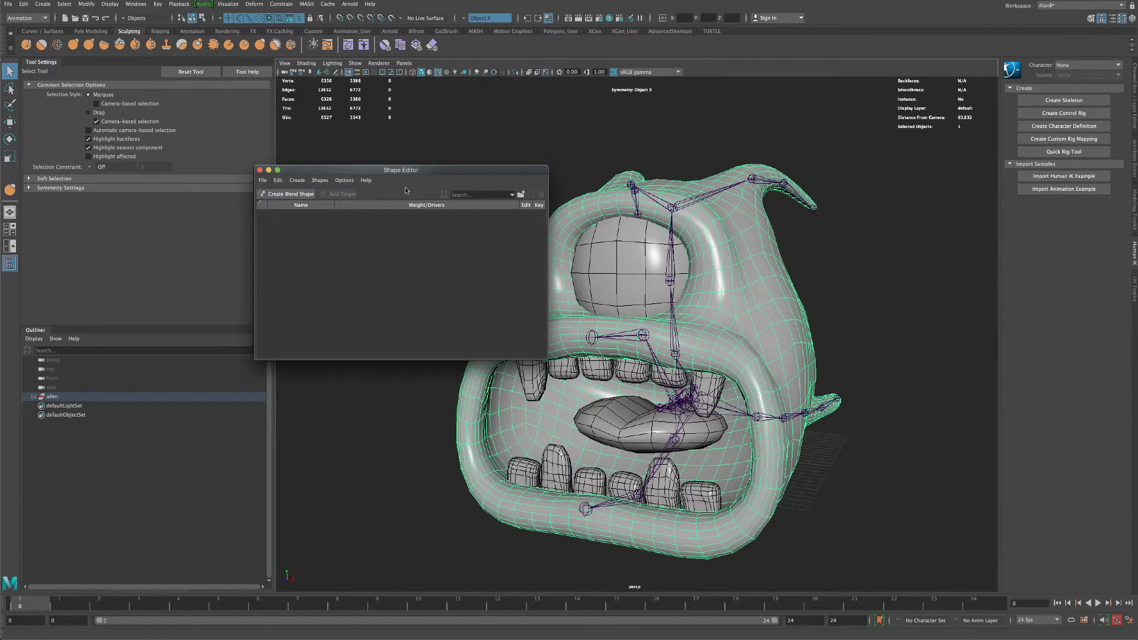
mouse_move(430, 171)
left_mouse_down()
mouse_move(464, 187)
mouse_move(431, 169)
mouse_move(440, 165)
left_mouse_up()
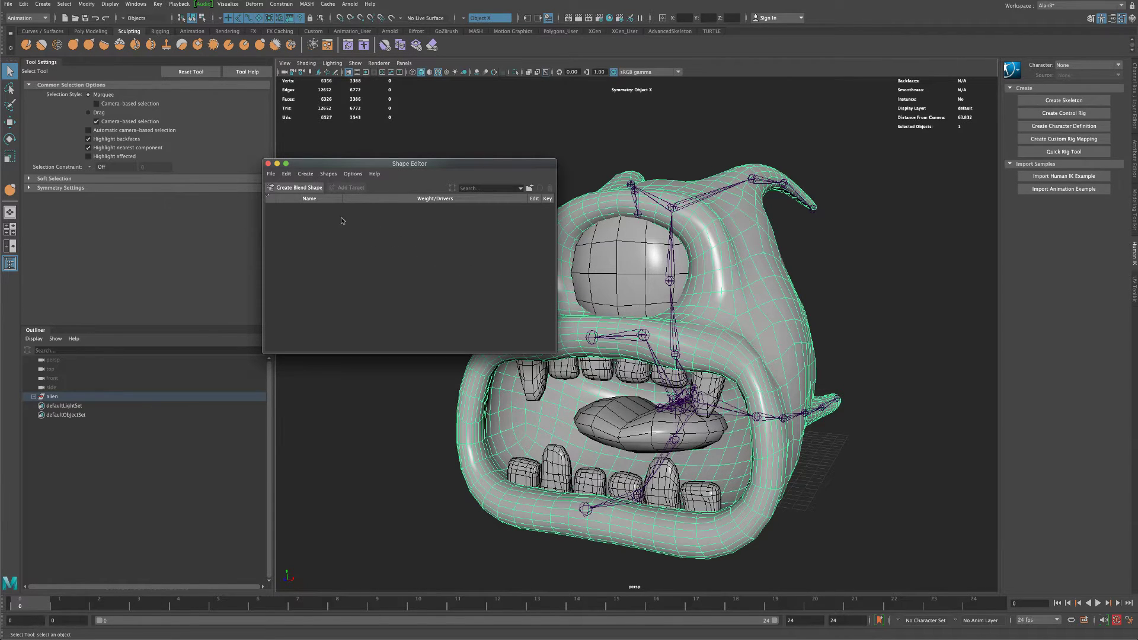
Create a blend shape deformer on the selected body mesh and name it eye1.
left_click(291, 188)
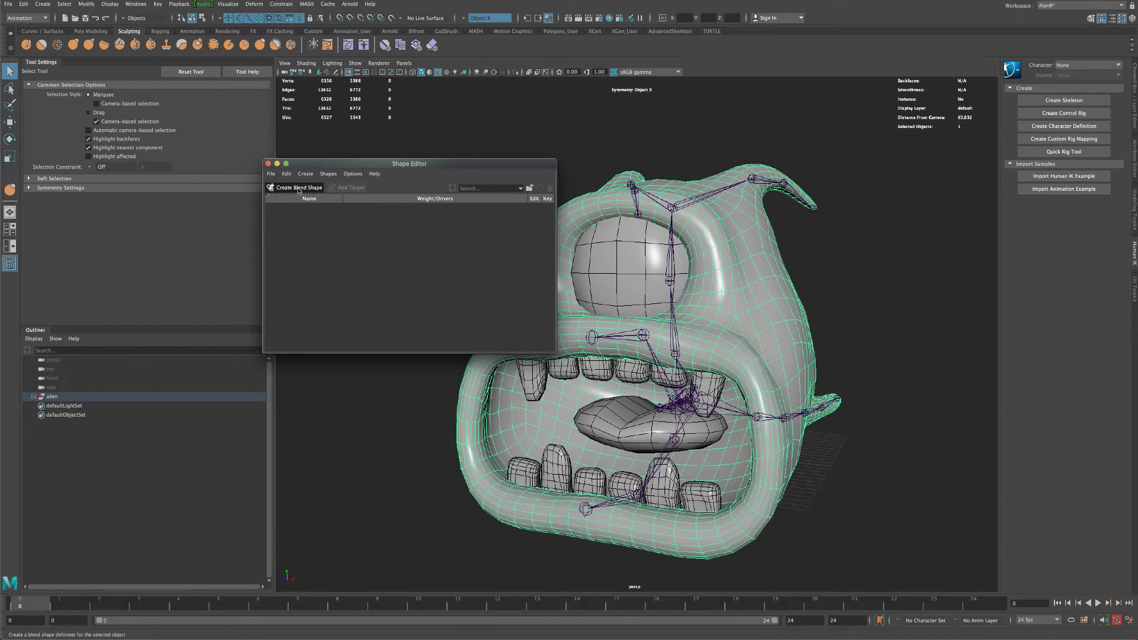
double_click(308, 210)
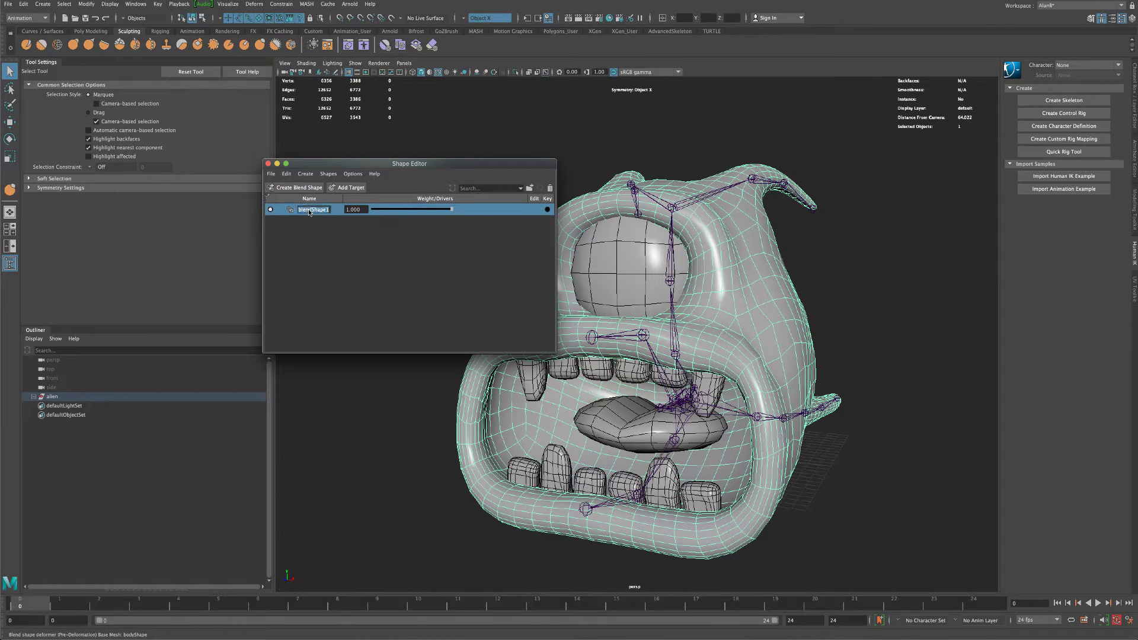
type("eye1")
key("Return")
Add a target shape to the eye1 blend shape and name it blink.
left_click(353, 188)
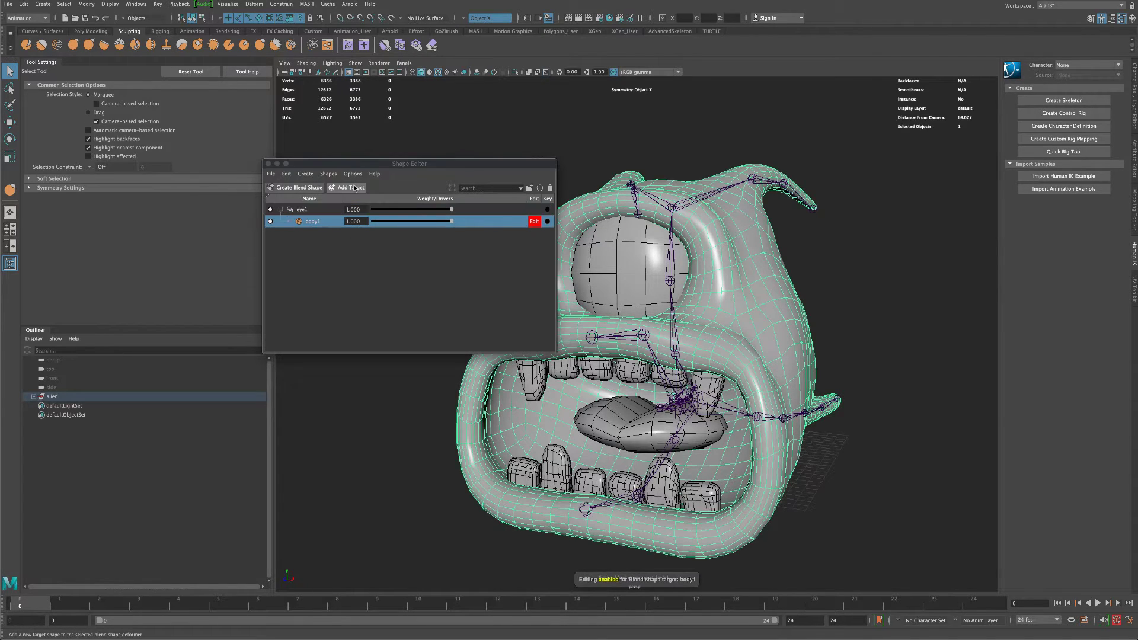
double_click(314, 222)
type("bl")
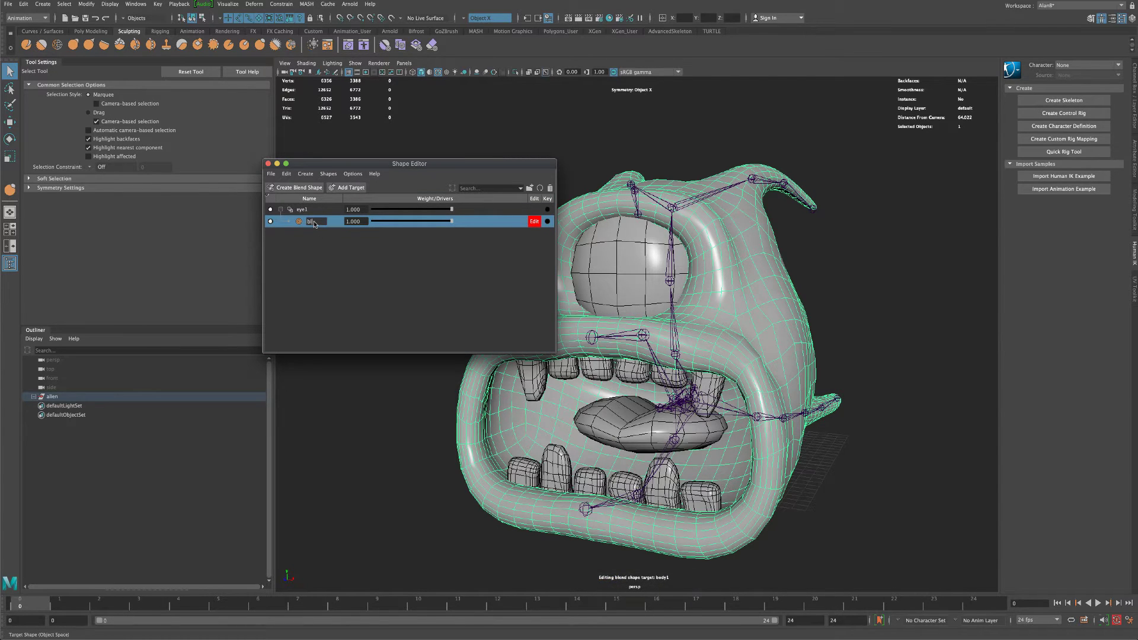
type("ink")
key("Return")
Reposition the Shape Editor as a floating window clear of the alien model.
left_click_drag(386, 167, 338, 270)
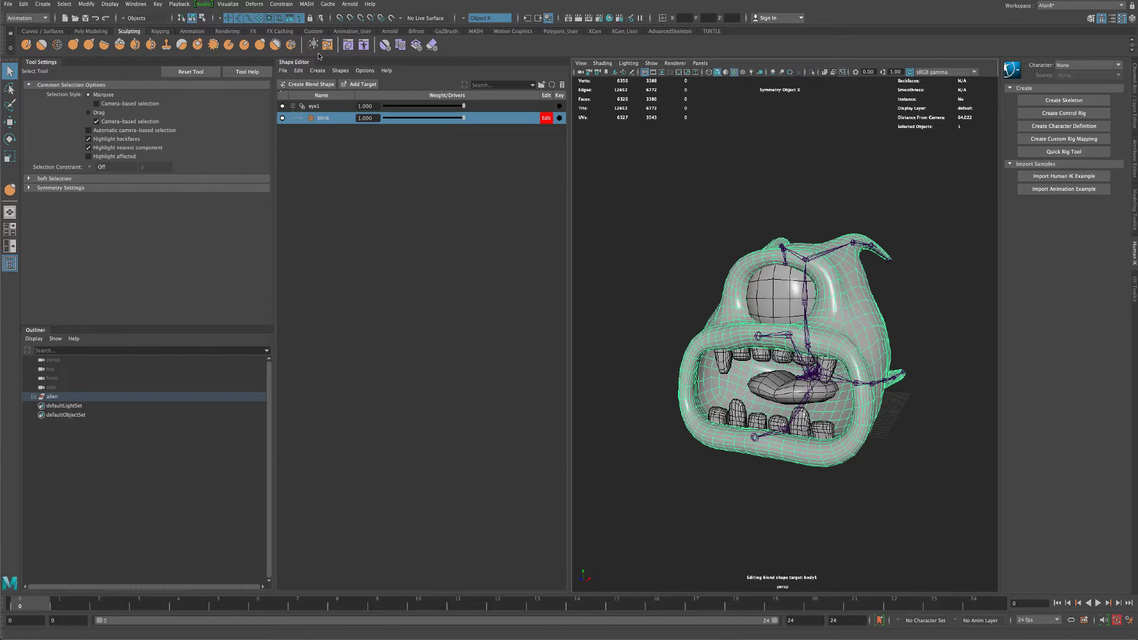
left_click_drag(303, 64, 239, 231)
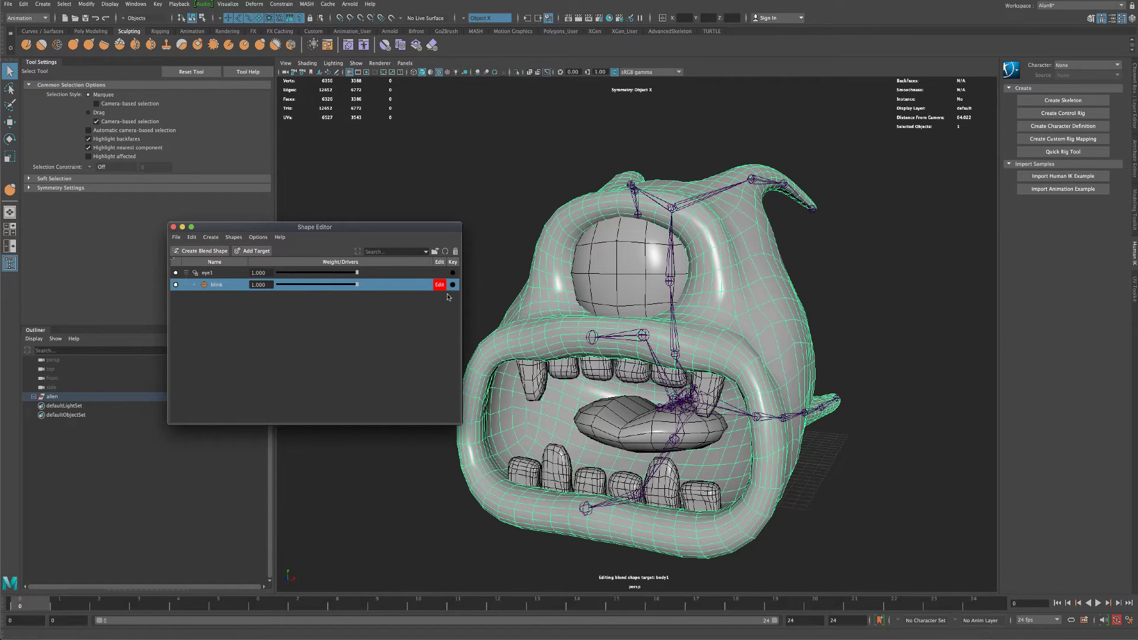
left_click_drag(444, 232, 427, 232)
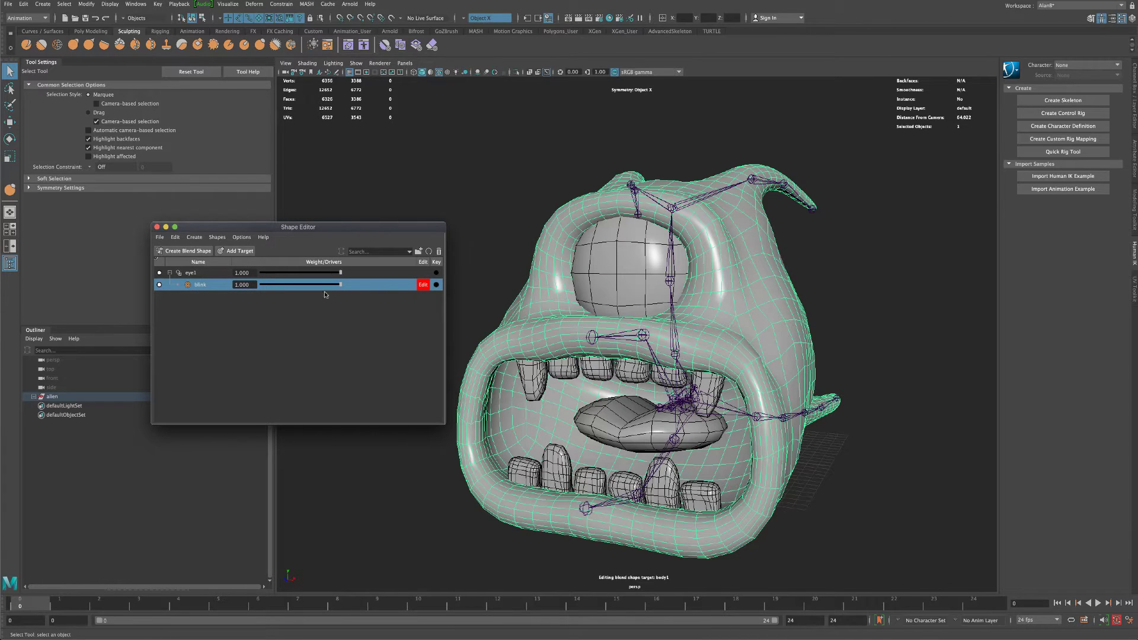
Reselect the body mesh and activate the Grab sculpting tool for work around the eye.
left_click_drag(889, 320, 869, 321, "alt")
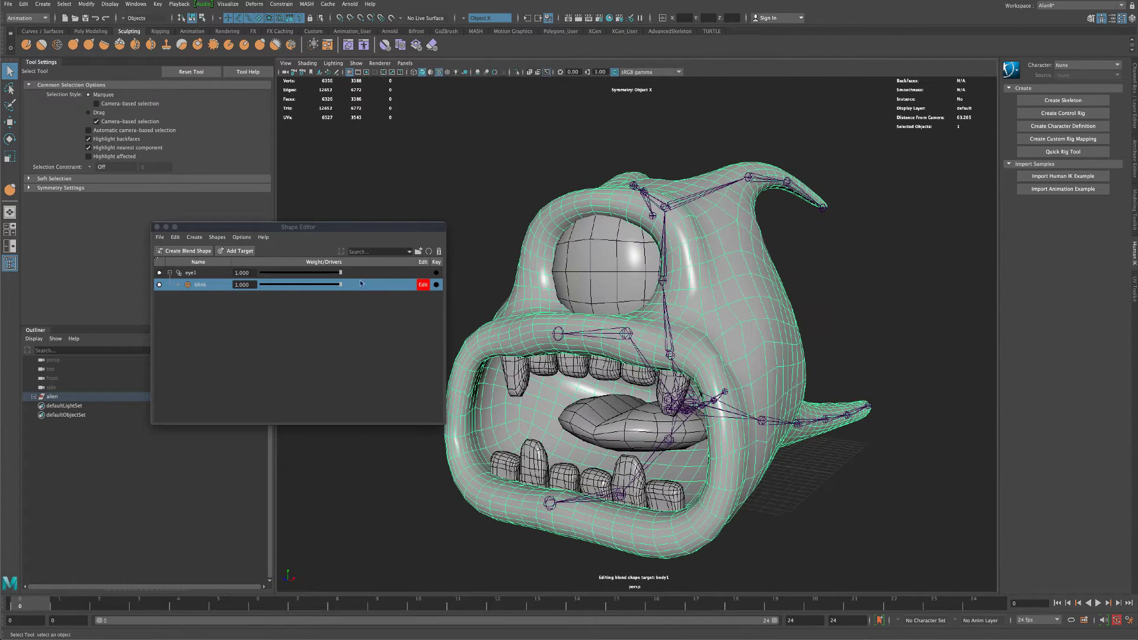
left_click_drag(472, 267, 480, 265, "alt")
middle_click_drag(481, 265, 492, 300, "alt")
scroll(498, 285, "up", 3)
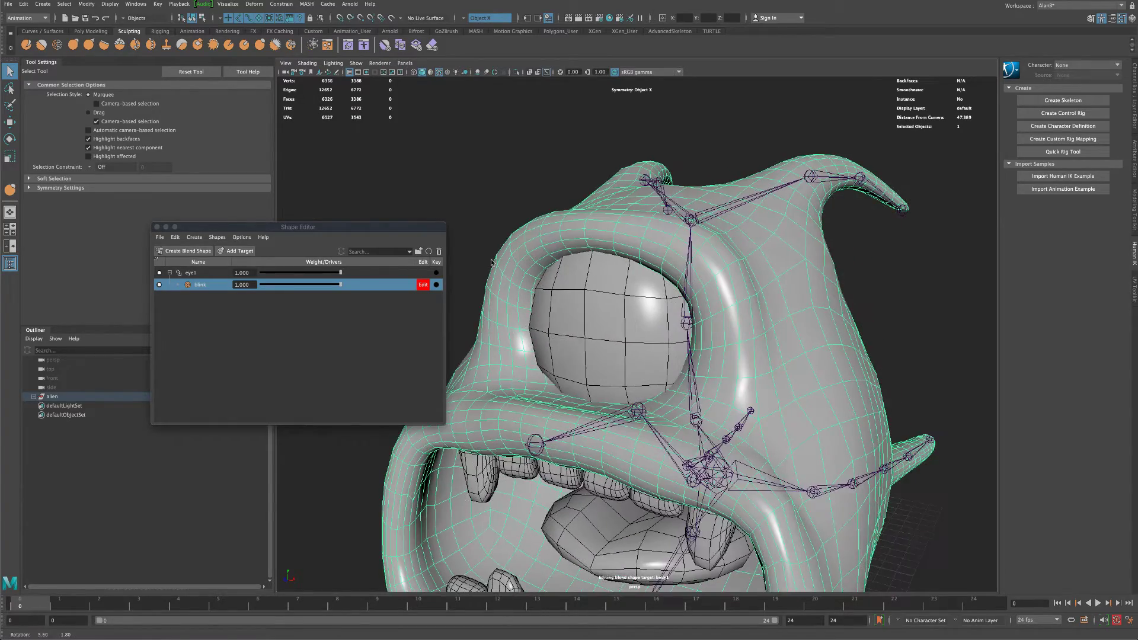
scroll(475, 252, "up", 2)
left_click_drag(503, 246, 499, 243, "alt")
left_click(526, 231)
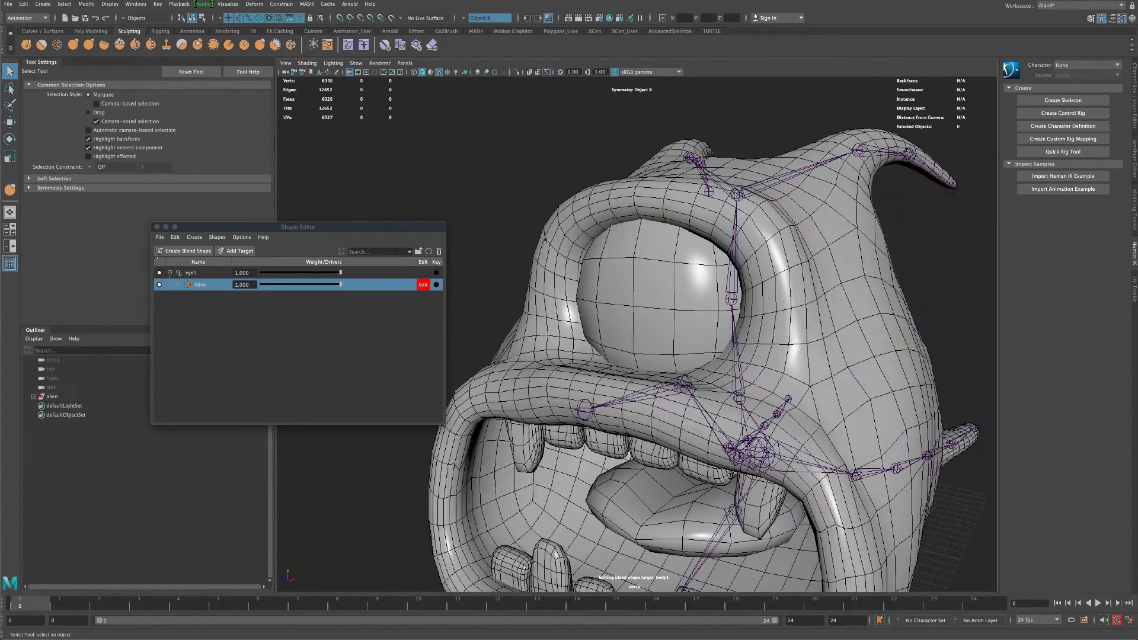
left_click(551, 243)
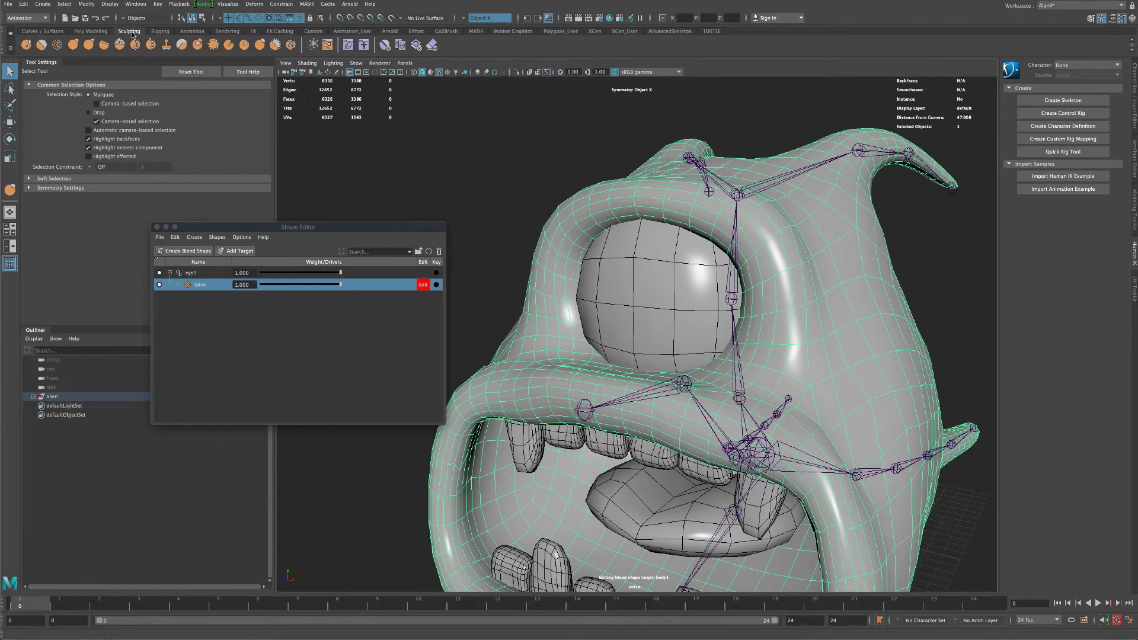
left_click(73, 46)
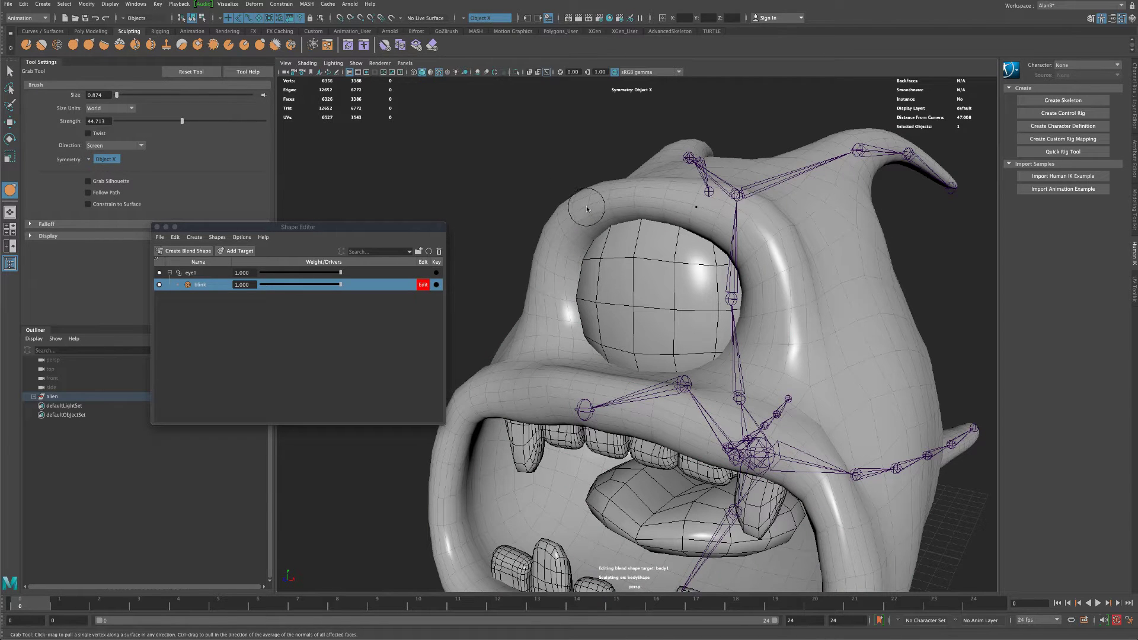
Enlarge the Grab brush to a size of about 3.03 and set the symmetry to Object X.
key("b")
left_click_drag(586, 209, 638, 205)
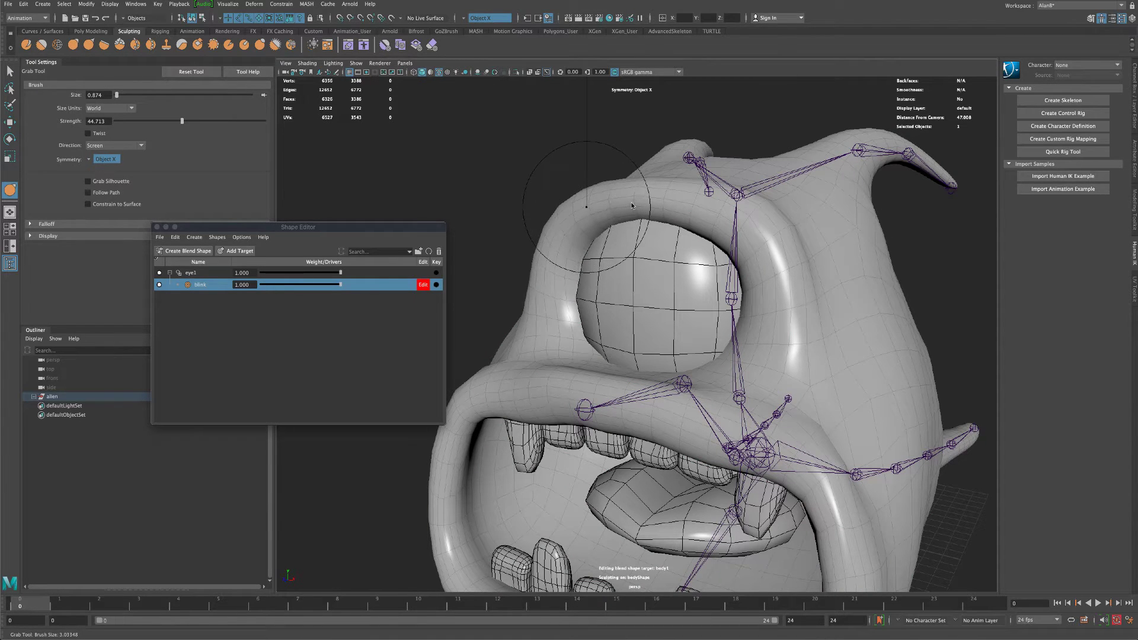
left_click(465, 20)
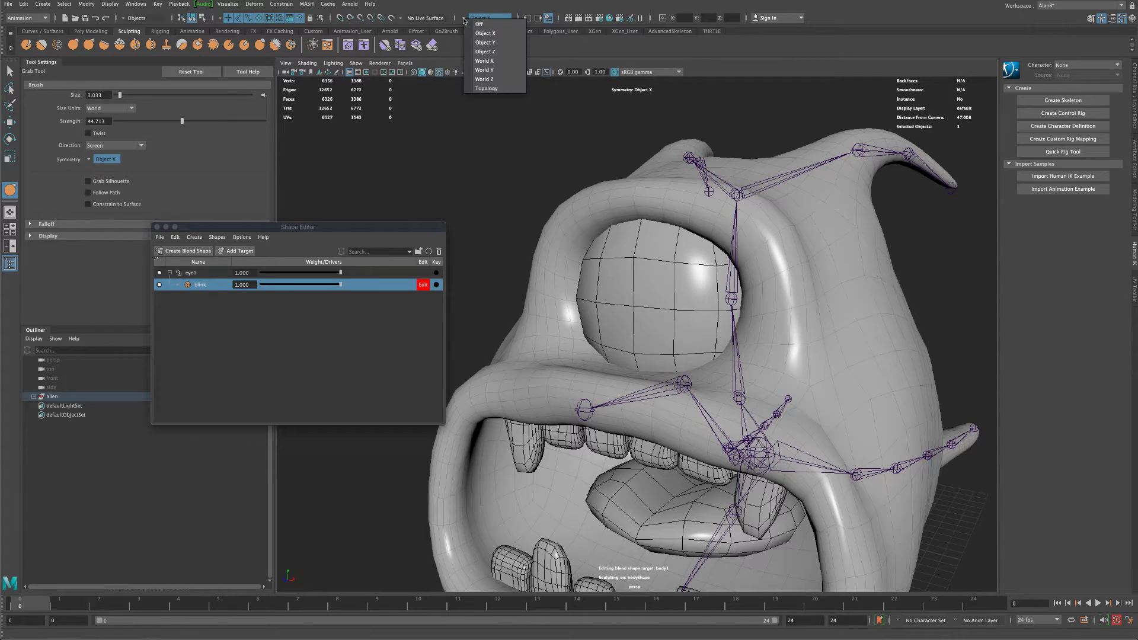
left_click(479, 34)
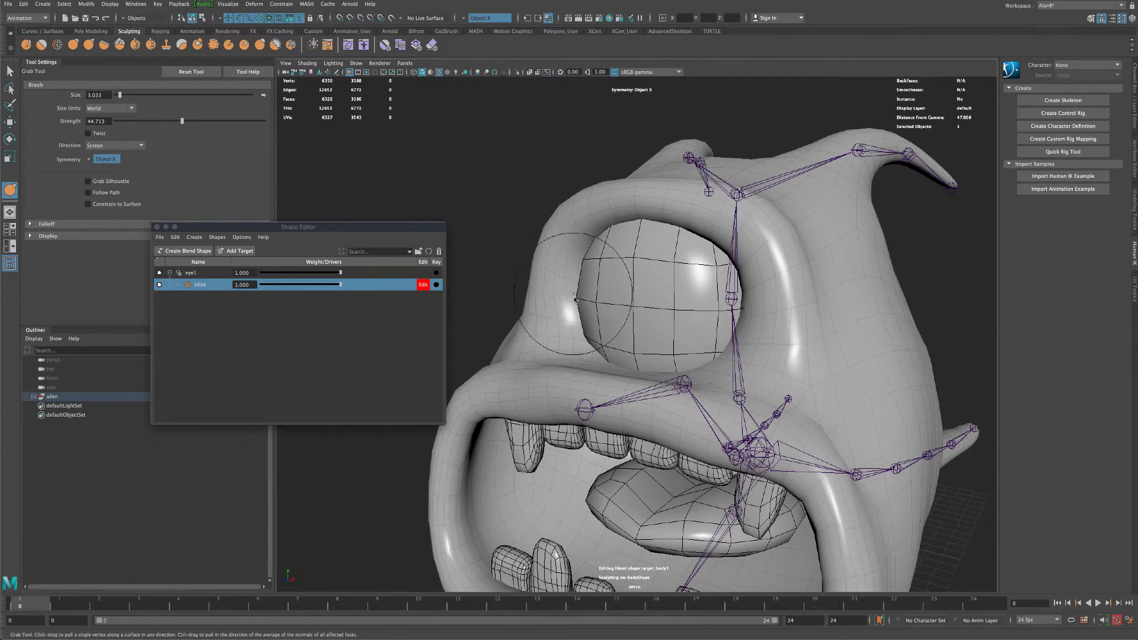
Raise the lower eyelid over the bottom of the eyeball with Grab strokes, working along the rim and both corners.
mouse_move(699, 373)
left_mouse_down()
mouse_move(638, 358)
mouse_move(706, 357)
mouse_move(673, 359)
mouse_move(636, 341)
left_mouse_up()
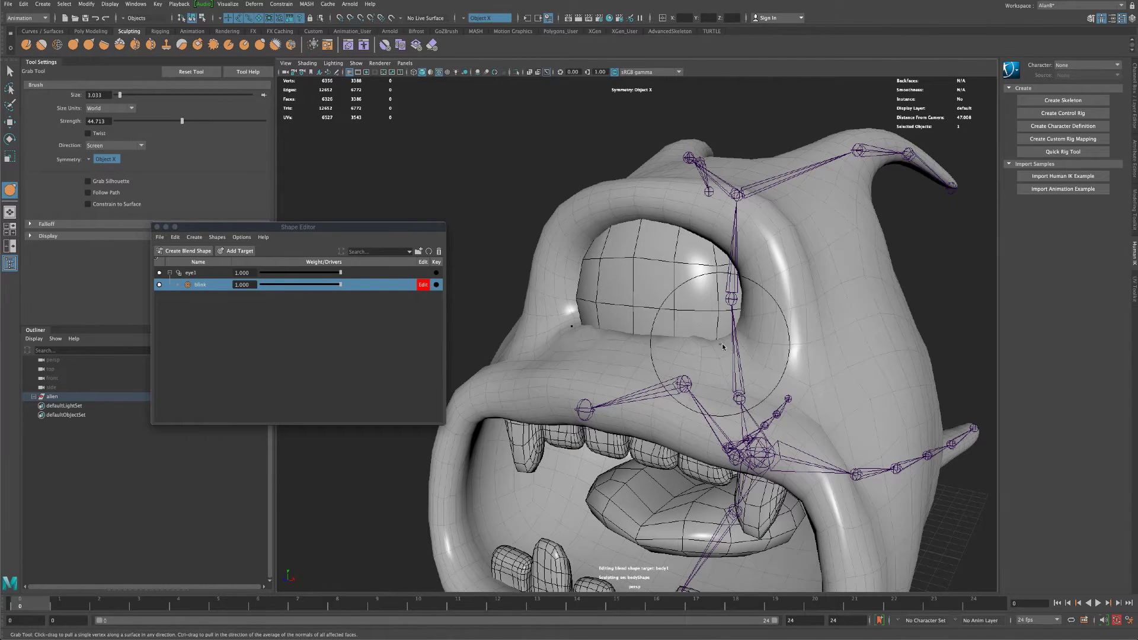
left_click_drag(721, 346, 748, 341)
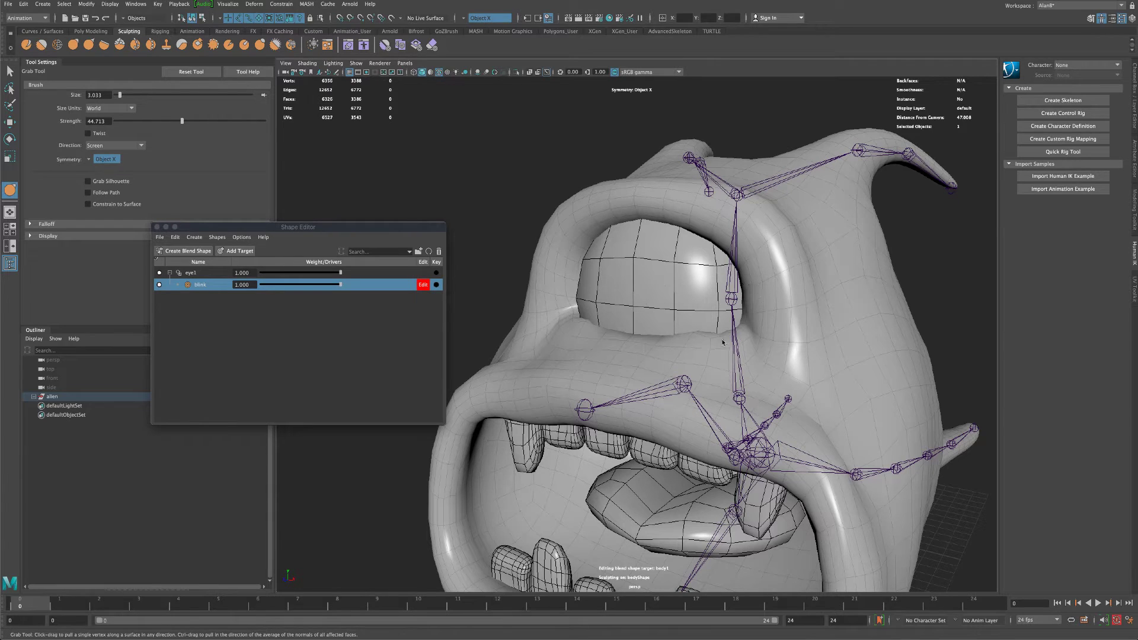
left_click_drag(651, 348, 650, 344)
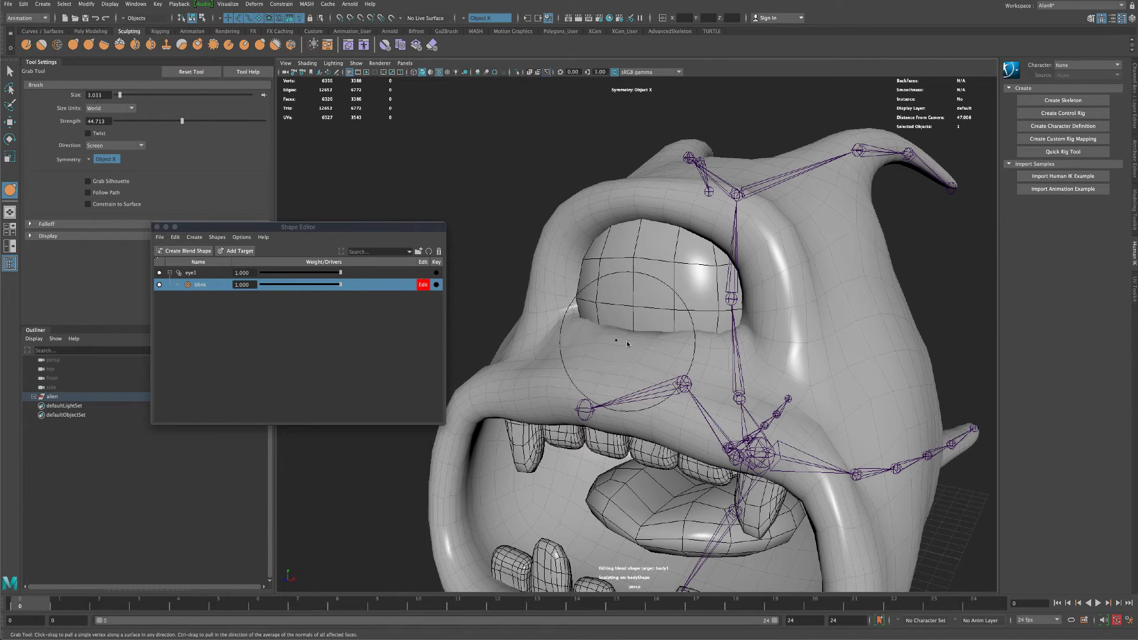
left_click_drag(628, 344, 623, 341)
left_click_drag(500, 295, 771, 327, "alt")
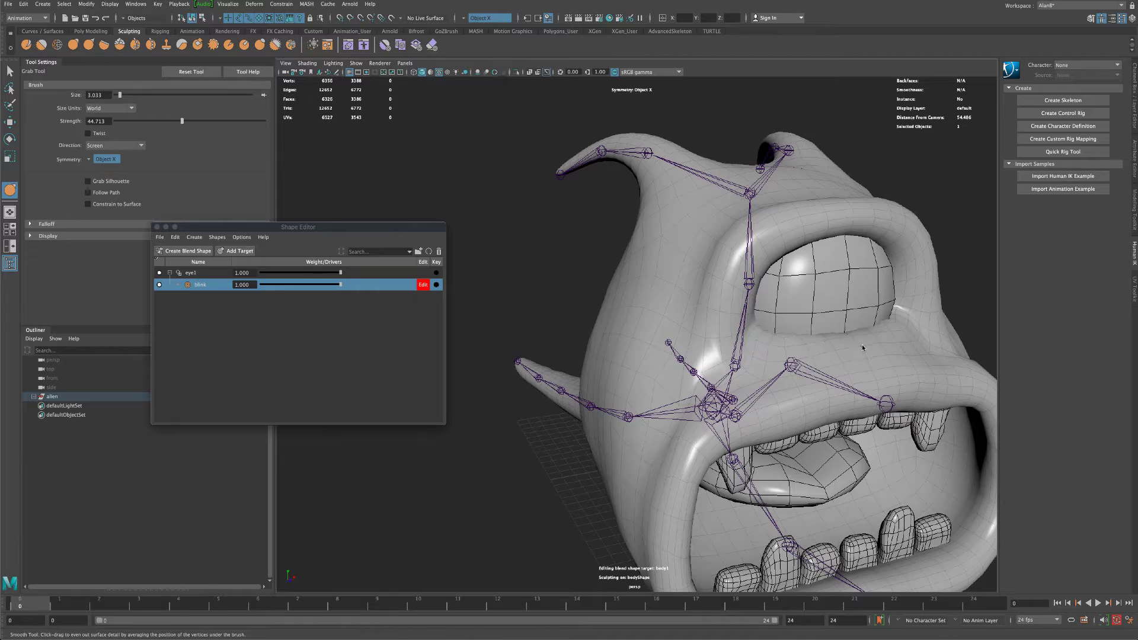
left_click_drag(952, 271, 673, 345, "alt")
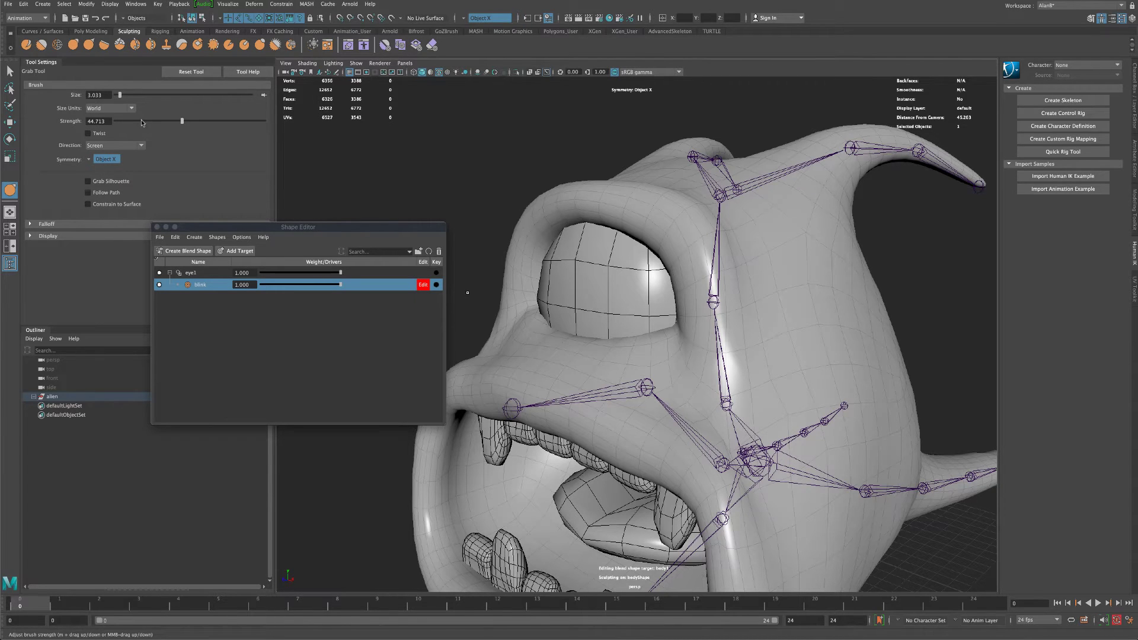
left_click_drag(463, 274, 478, 269, "alt")
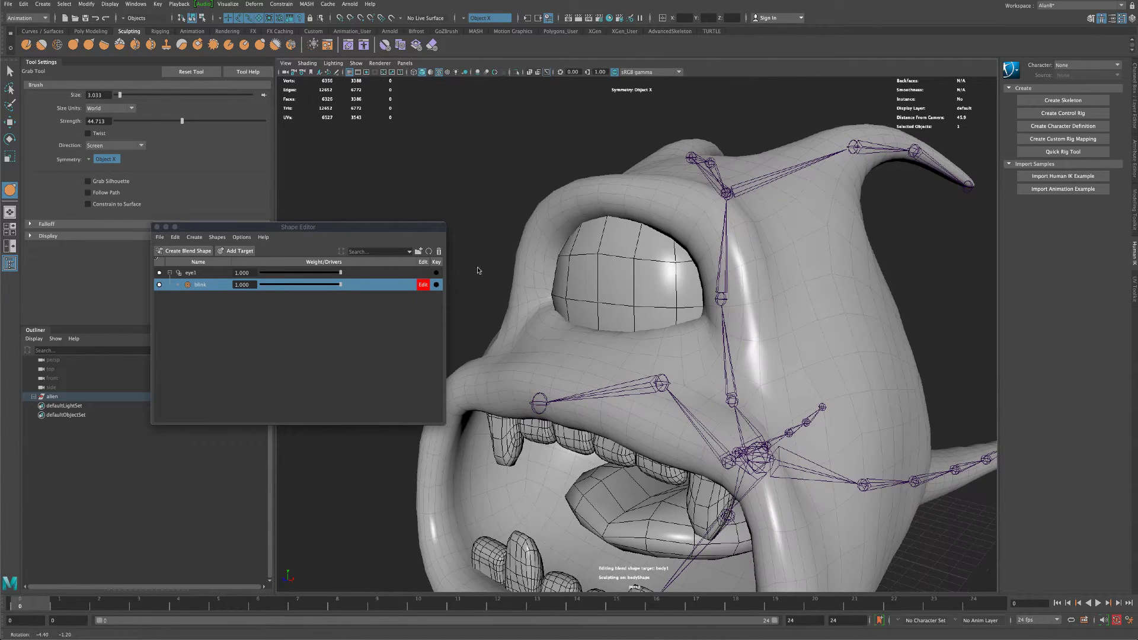
Enlarge the Grab brush to about 3.54, push the lower lid up and pull the upper lid down over the eyeball.
key("b")
left_click_drag(547, 325, 584, 333)
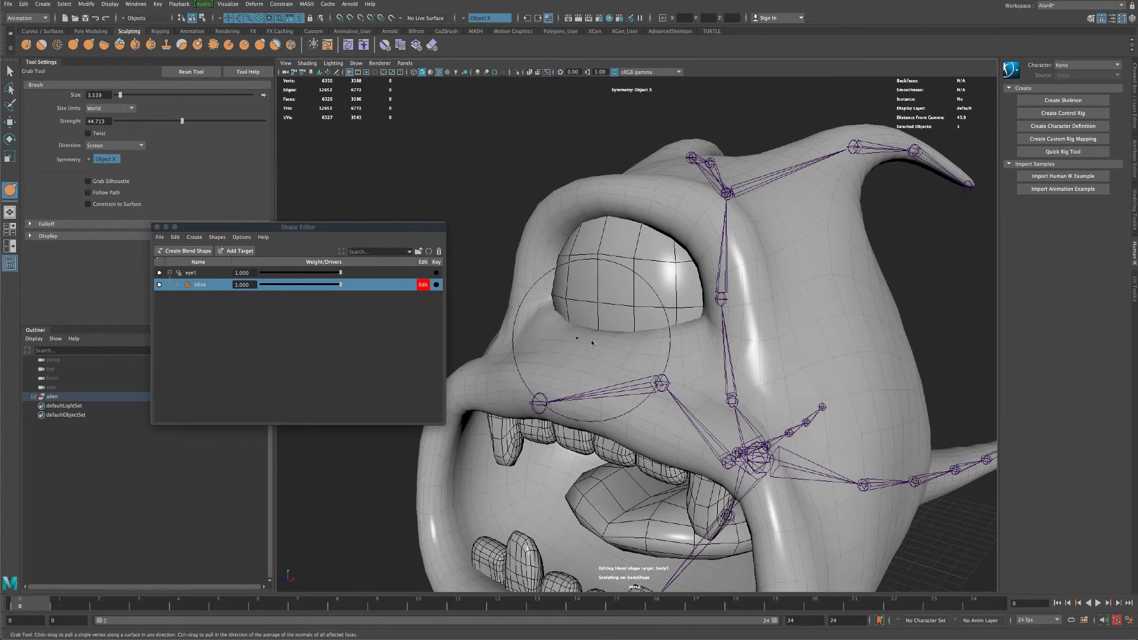
mouse_move(664, 340)
left_mouse_down()
mouse_move(665, 326)
mouse_move(604, 323)
mouse_move(605, 311)
mouse_move(651, 315)
left_mouse_up()
mouse_move(664, 215)
left_mouse_down()
mouse_move(663, 252)
mouse_move(625, 249)
mouse_move(605, 262)
mouse_move(671, 267)
mouse_move(702, 287)
left_mouse_up()
left_click_drag(658, 253, 662, 277)
left_click_drag(618, 244, 596, 261)
Narrow the eye opening further by pulling the upper lid and side corner down and lifting the lower lid.
left_click_drag(629, 252, 595, 258, "alt")
mouse_move(587, 310)
left_mouse_down()
mouse_move(582, 337)
mouse_move(618, 349)
mouse_move(576, 339)
left_mouse_up()
left_click_drag(546, 287, 533, 308)
left_click_drag(542, 372, 600, 346, "alt")
mouse_move(678, 267)
left_mouse_down()
mouse_move(682, 247)
mouse_move(698, 250)
left_mouse_up()
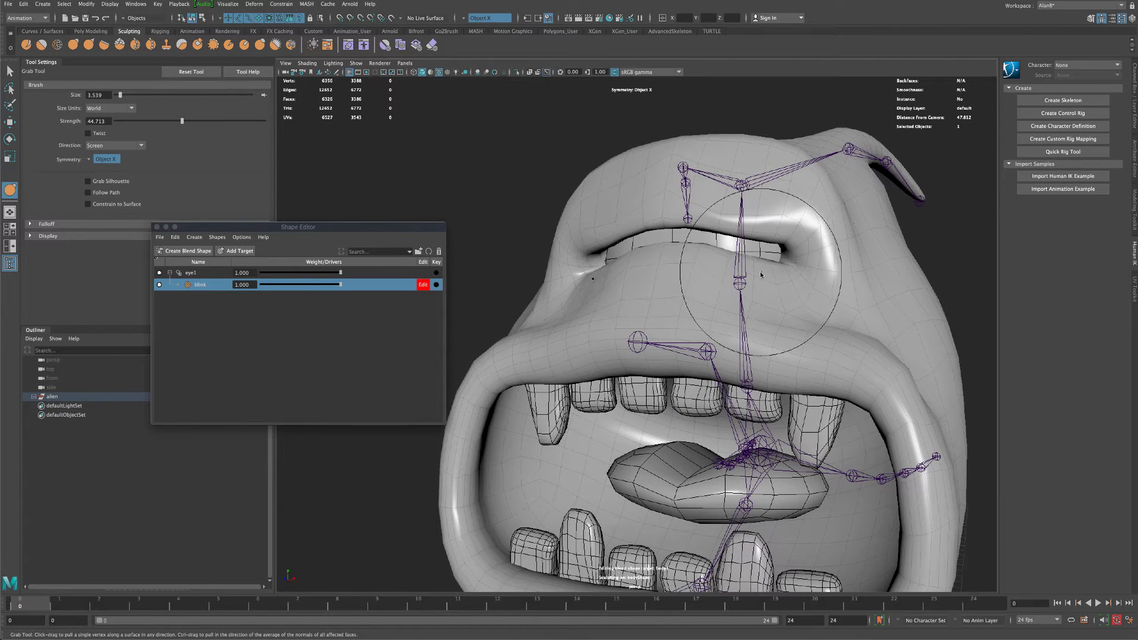
Close the remaining gap between the eyelids with Grab strokes across the seam and smooth the outer corner.
left_click_drag(763, 272, 783, 253)
left_click_drag(705, 253, 714, 237)
mouse_move(654, 217)
left_mouse_down()
mouse_move(652, 230)
mouse_move(626, 223)
mouse_move(657, 273)
left_mouse_up()
mouse_move(645, 321)
left_mouse_down()
mouse_move(613, 314)
mouse_move(601, 291)
left_mouse_up()
mouse_move(679, 319)
left_mouse_down()
mouse_move(688, 313)
mouse_move(677, 343)
mouse_move(646, 332)
mouse_move(685, 287)
mouse_move(659, 277)
mouse_move(695, 244)
mouse_move(731, 255)
left_mouse_up()
left_click_drag(803, 279, 825, 296, "shift")
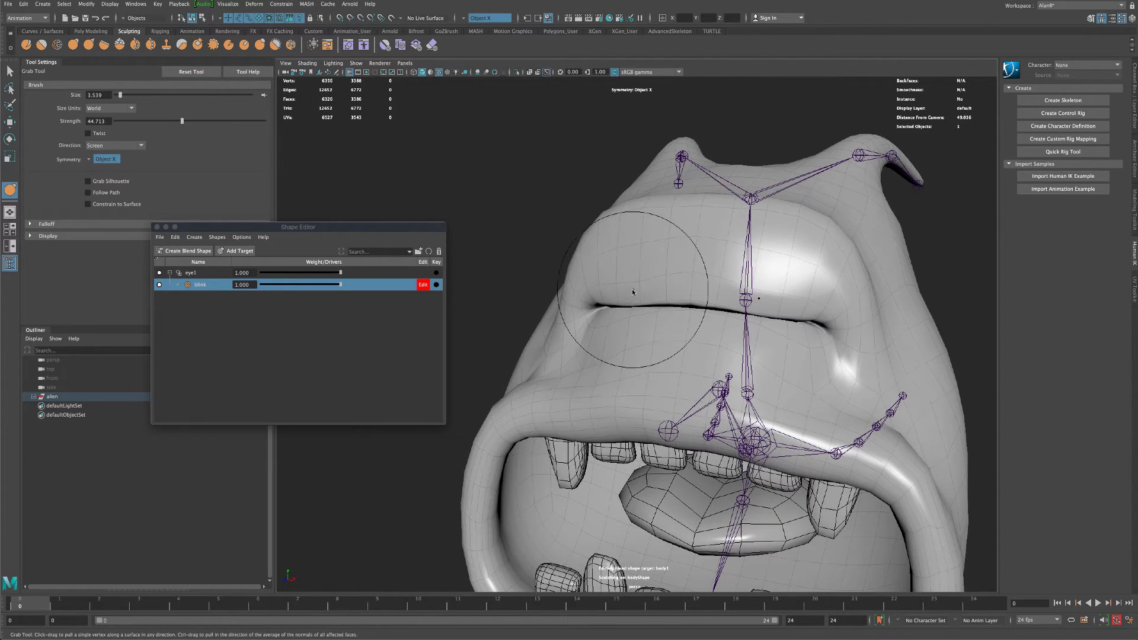
Undo the last two sculpting strokes on the closed eyelids.
left_click_drag(632, 290, 649, 276, "alt")
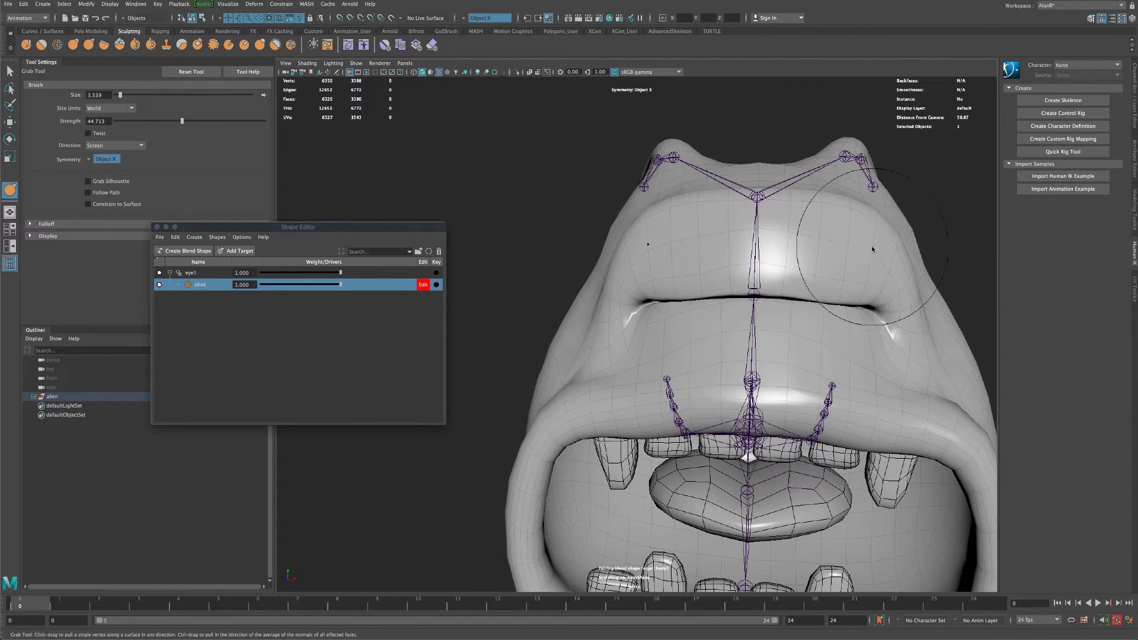
key("ctrl+z")
key("ctrl+z")
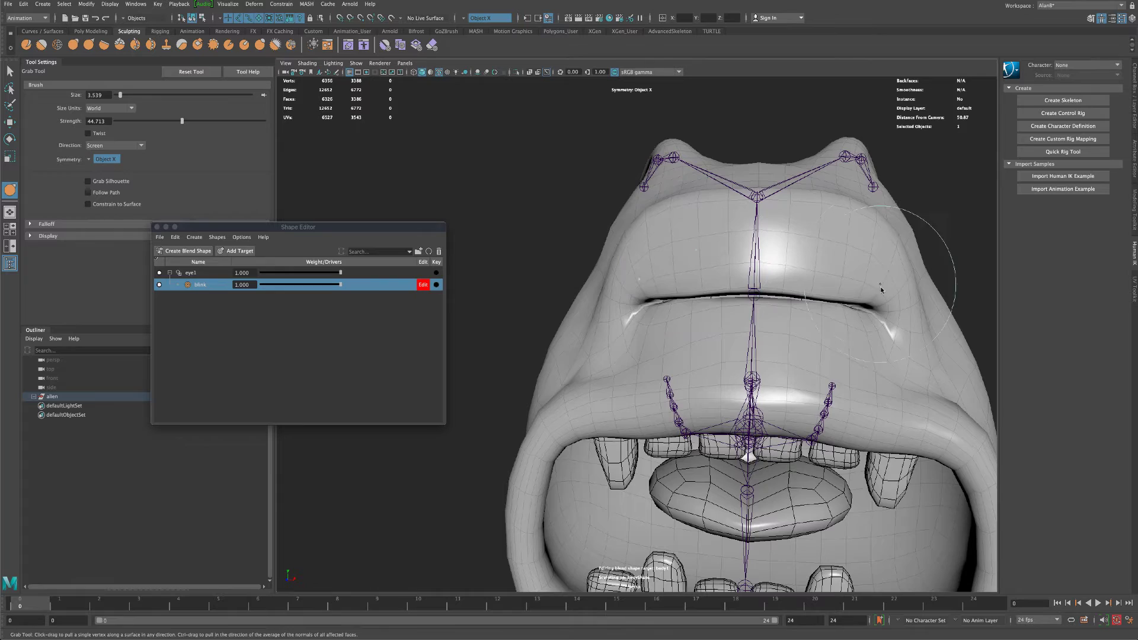
Switch to the Bulge tool and inflate the eyelids along the closed seam to cover the eyeball completely.
mouse_move(892, 344)
left_mouse_down("alt")
mouse_move(847, 344)
mouse_move(644, 250)
mouse_move(676, 278)
left_mouse_up("alt")
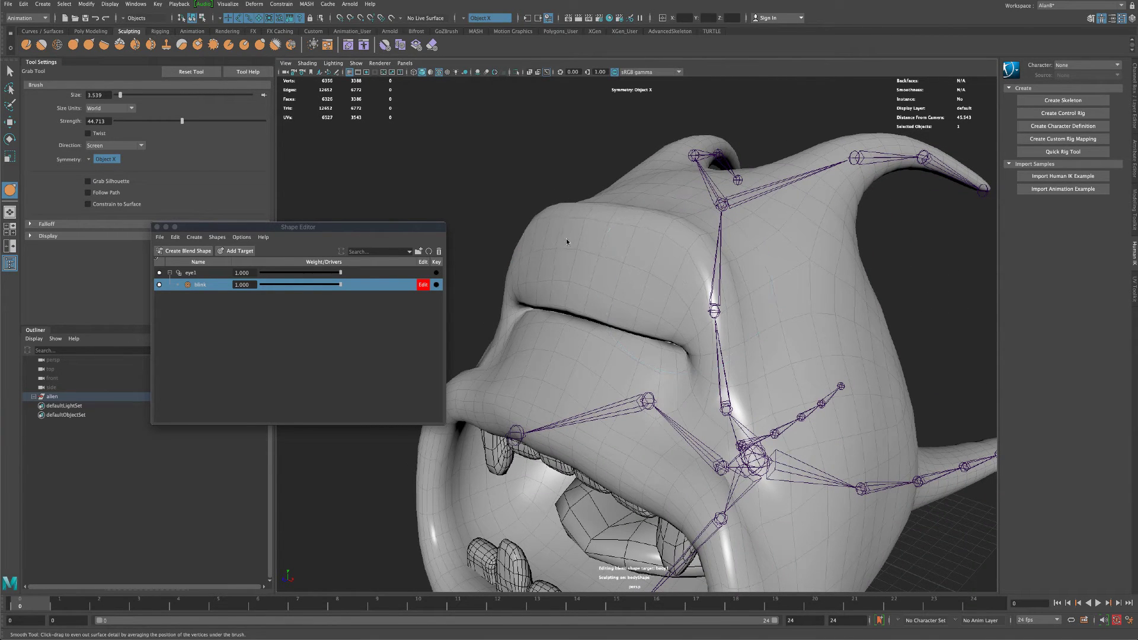
left_click_drag(638, 350, 666, 315, "alt")
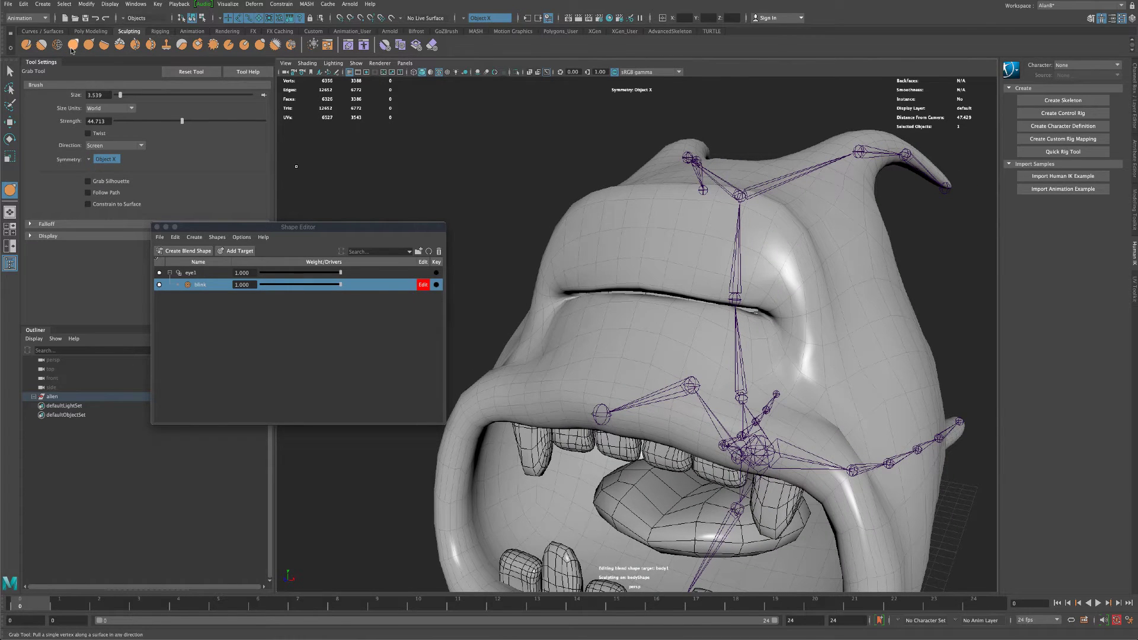
left_click(260, 45)
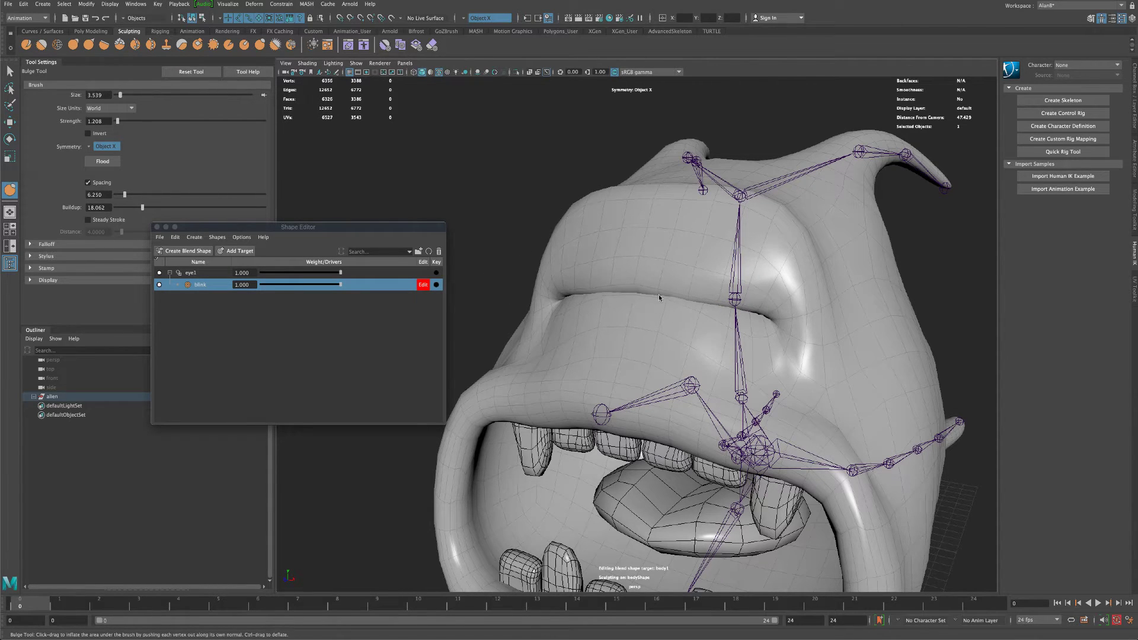
mouse_move(791, 327)
left_mouse_down()
mouse_move(776, 318)
mouse_move(699, 325)
mouse_move(661, 309)
left_mouse_up()
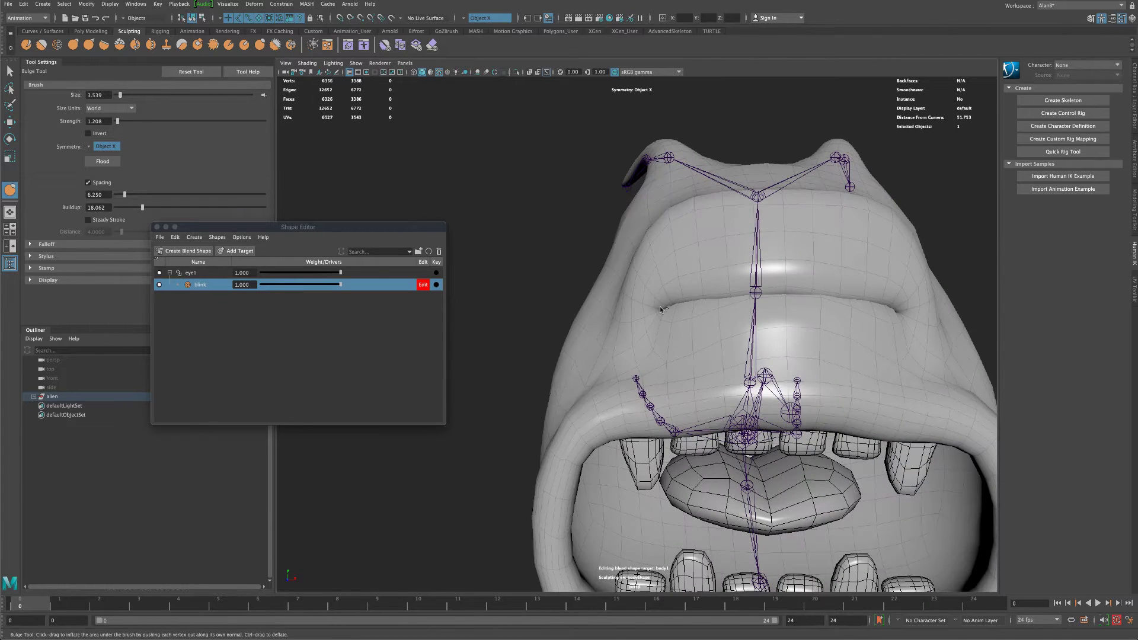
left_click_drag(777, 302, 728, 303, "alt")
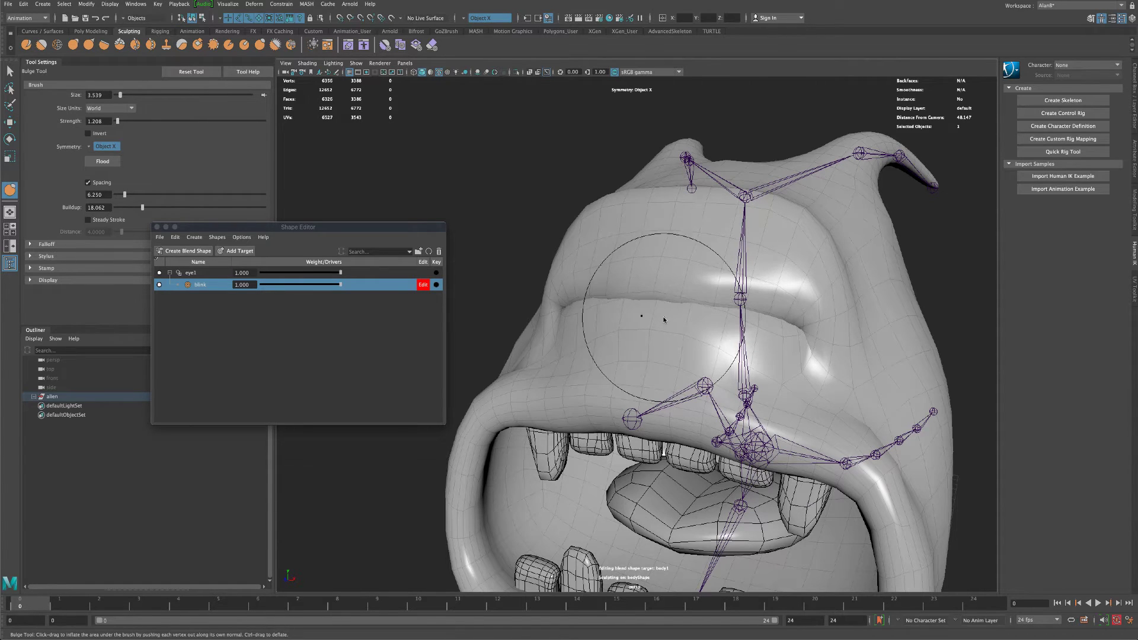
mouse_move(748, 332)
left_mouse_down("alt")
mouse_move(684, 338)
mouse_move(764, 362)
mouse_move(694, 364)
mouse_move(774, 357)
mouse_move(753, 351)
left_mouse_up("alt")
Vary the blink target's weight in the Shape Editor to test how the eyelids open and close.
scroll(686, 349, "up", 3)
scroll(688, 364, "down", 6)
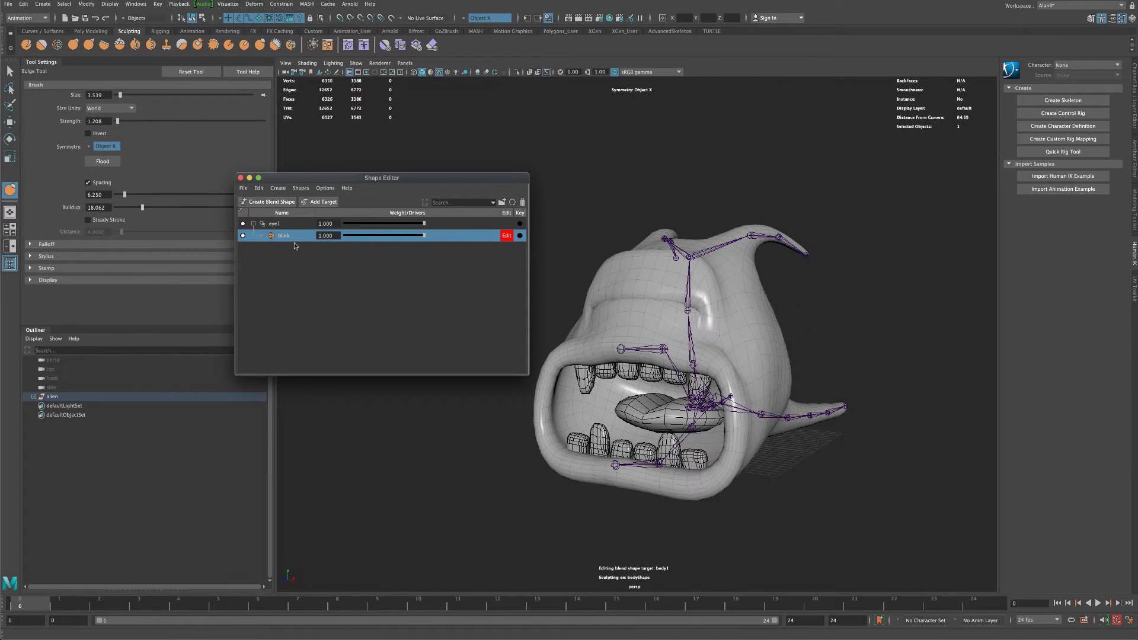
left_click_drag(424, 236, 578, 299)
scroll(587, 305, "up", 5)
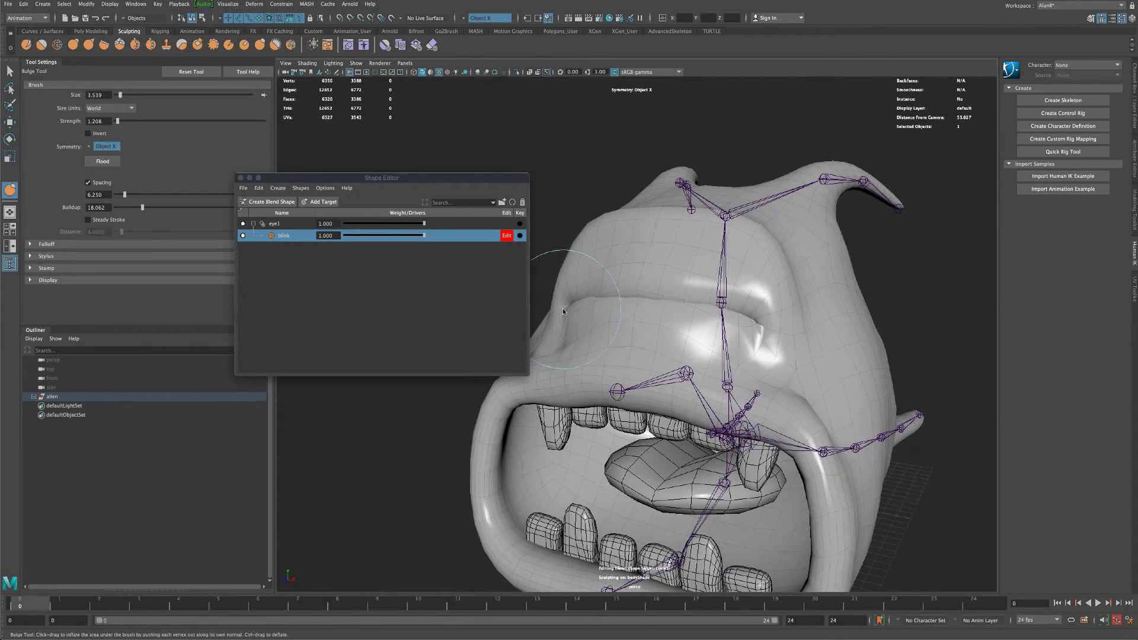
left_click_drag(564, 216, 564, 209, "alt")
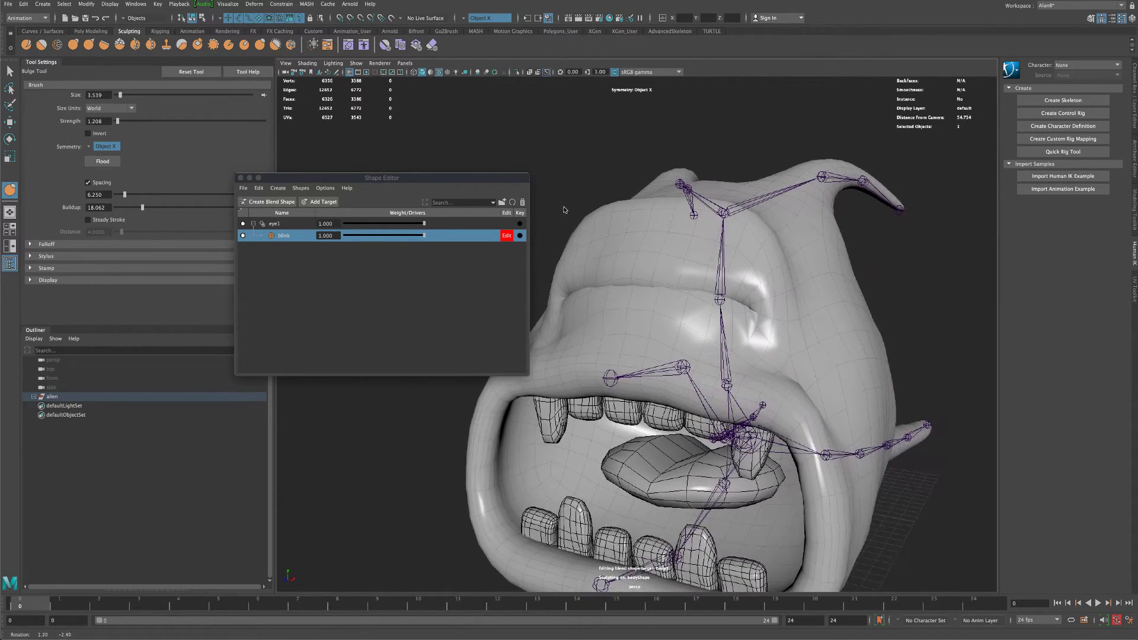
scroll(563, 295, "up", 6)
scroll(584, 317, "down", 8)
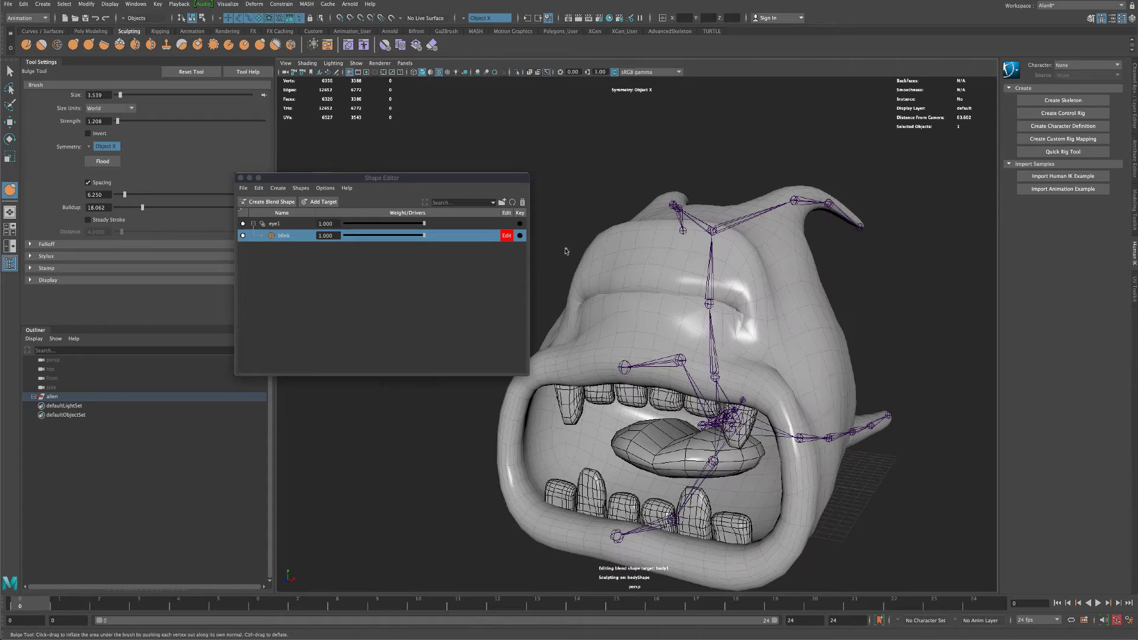
left_click_drag(424, 236, 512, 267)
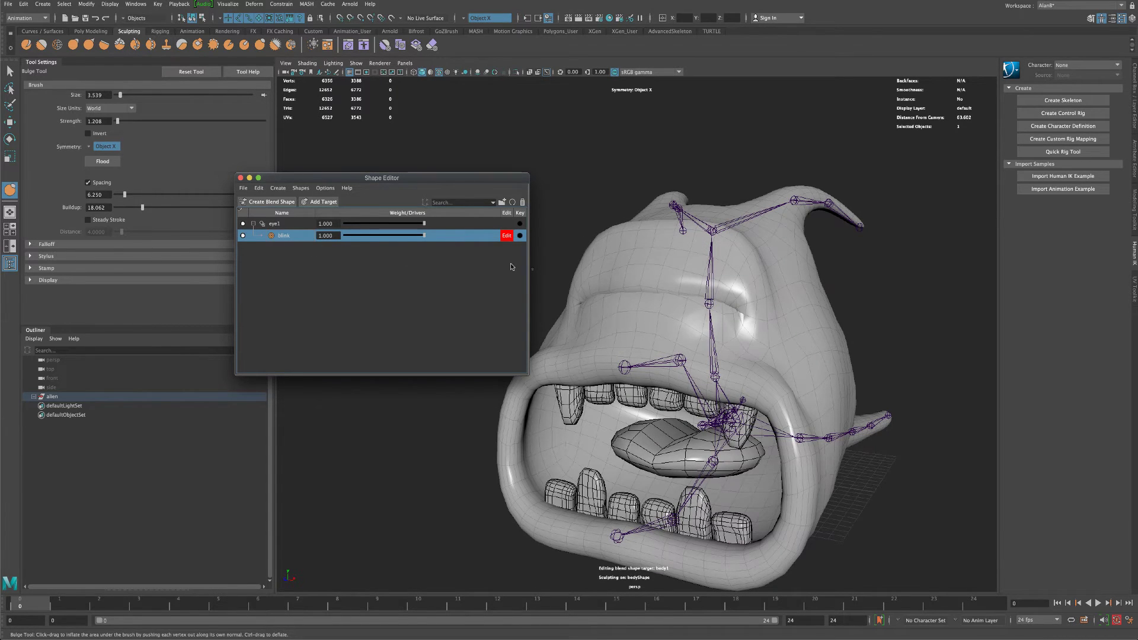
Play back the animation at full blink weight, check the eyelids from several sides, and return to frame 0.
left_click(1098, 604)
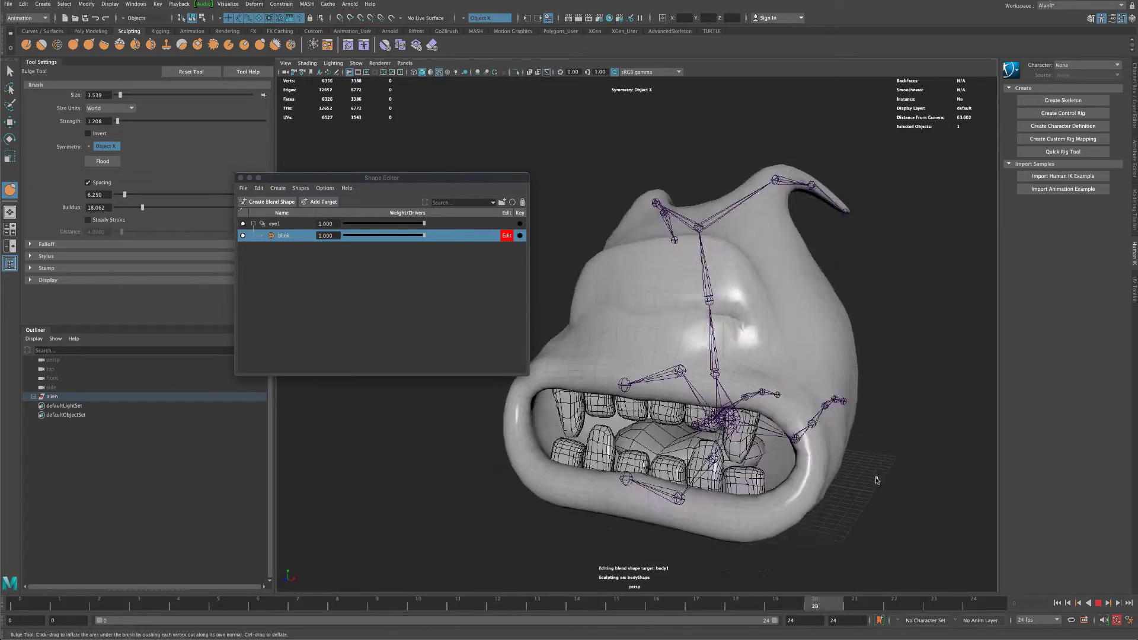
left_click_drag(873, 495, 842, 487, "alt")
scroll(842, 487, "up", 3)
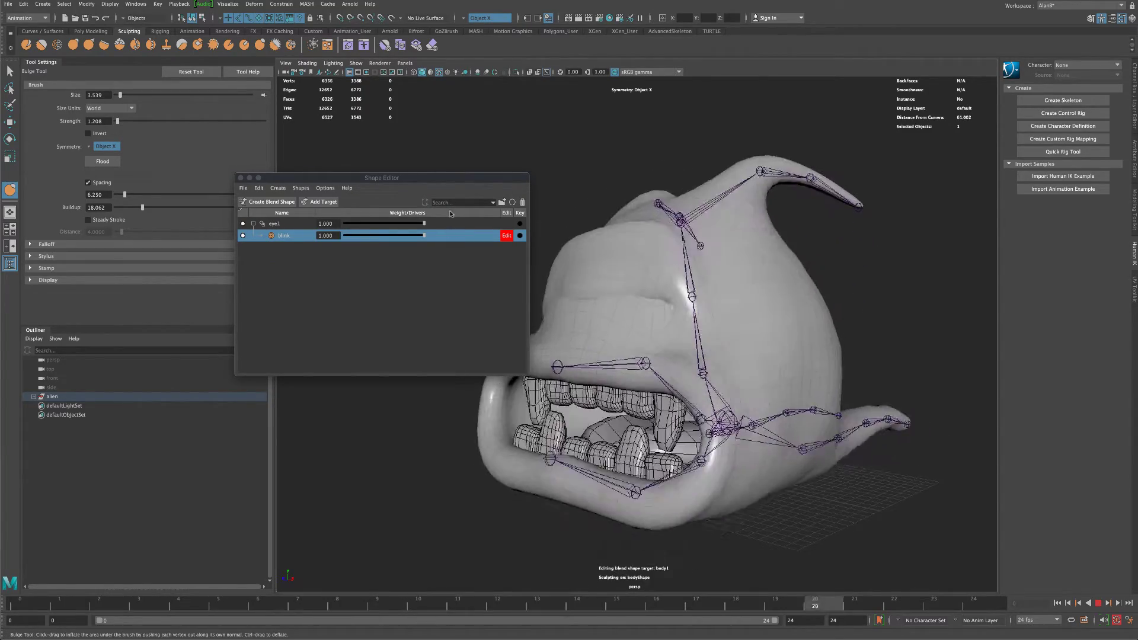
left_click_drag(518, 186, 419, 199)
left_click_drag(534, 155, 557, 152, "alt")
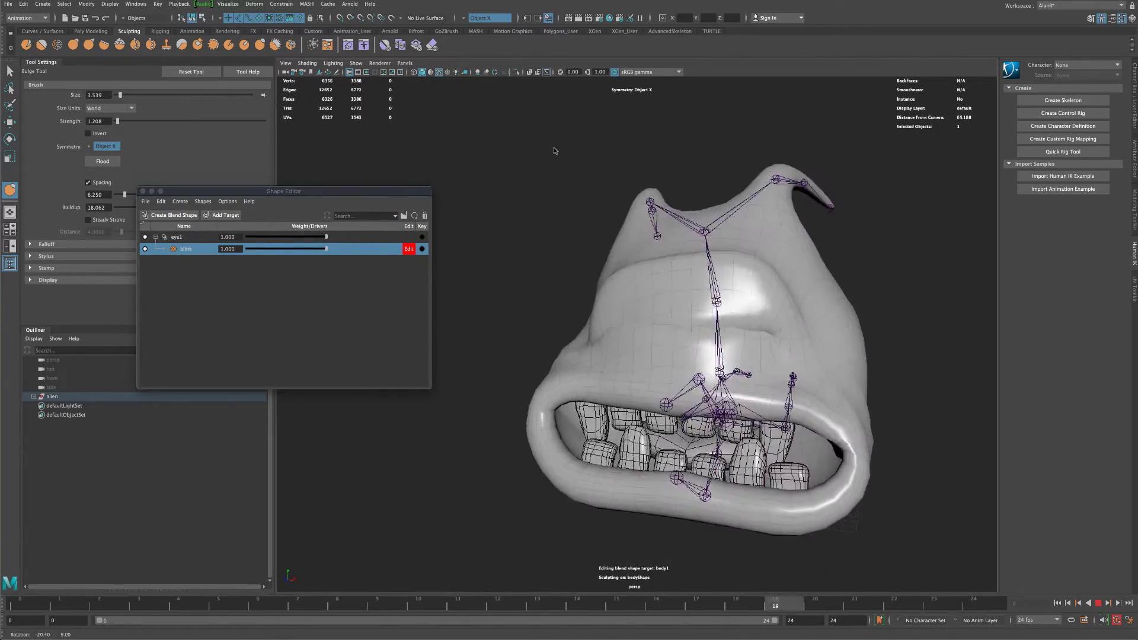
left_click(1099, 602)
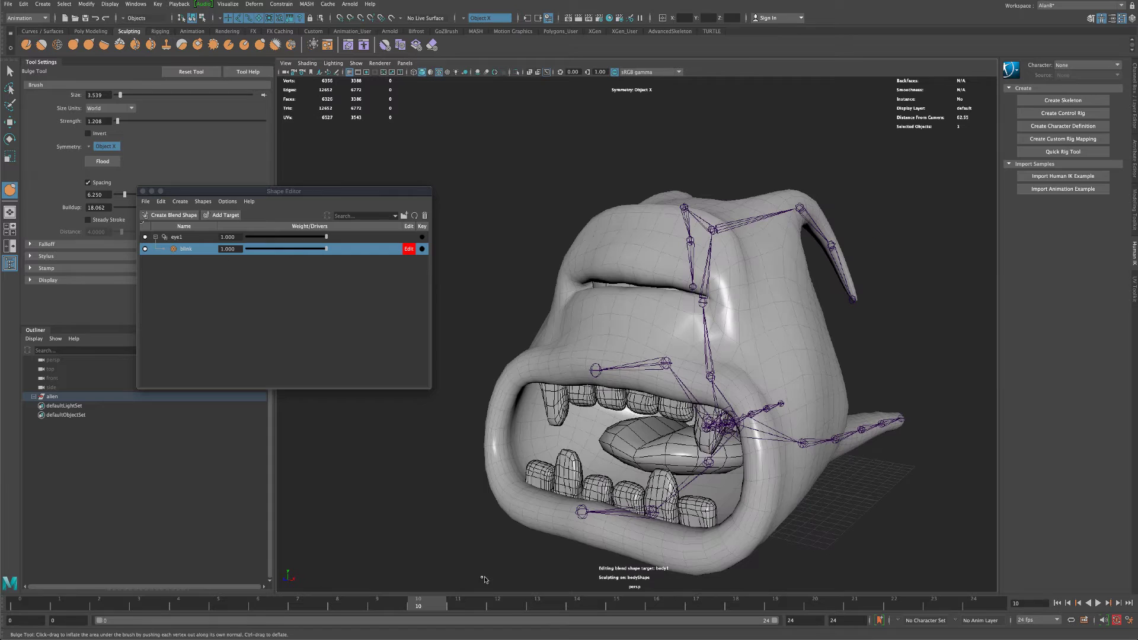
left_click_drag(430, 597, 24, 585)
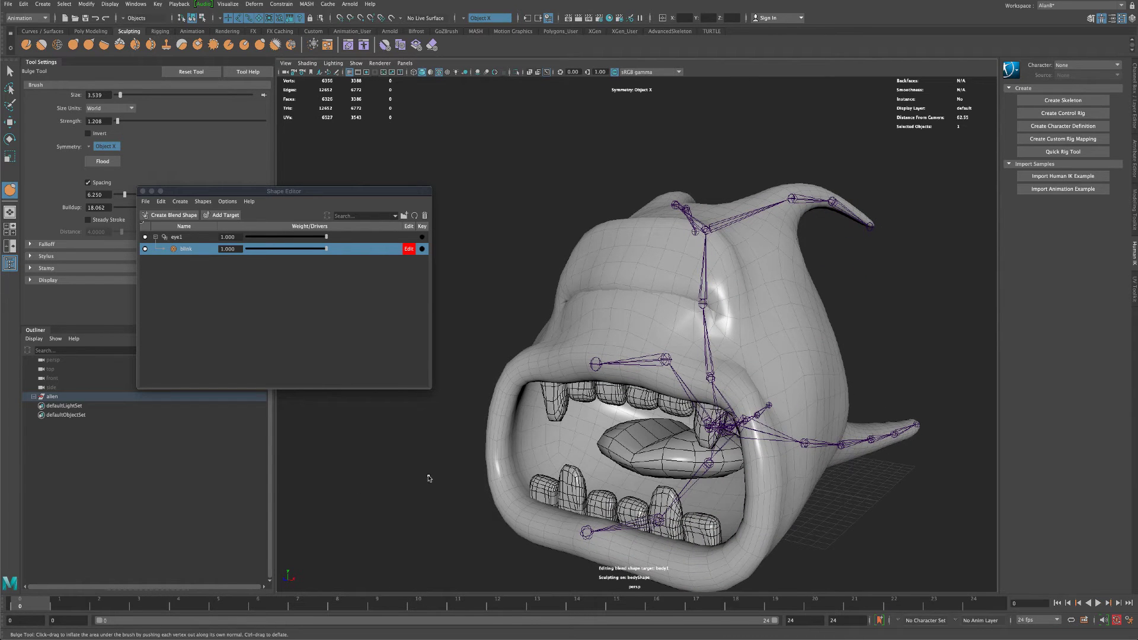
Set the blink target's weight to 0 and turn off its edit mode.
left_click_drag(329, 252, 325, 250)
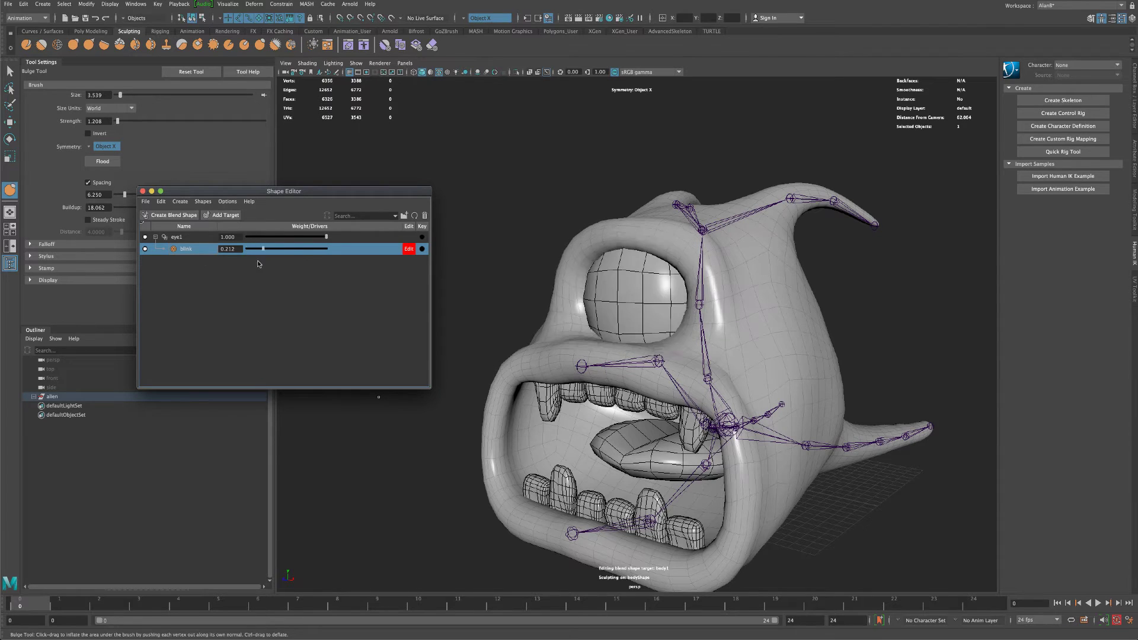
left_click_drag(266, 268, 233, 263)
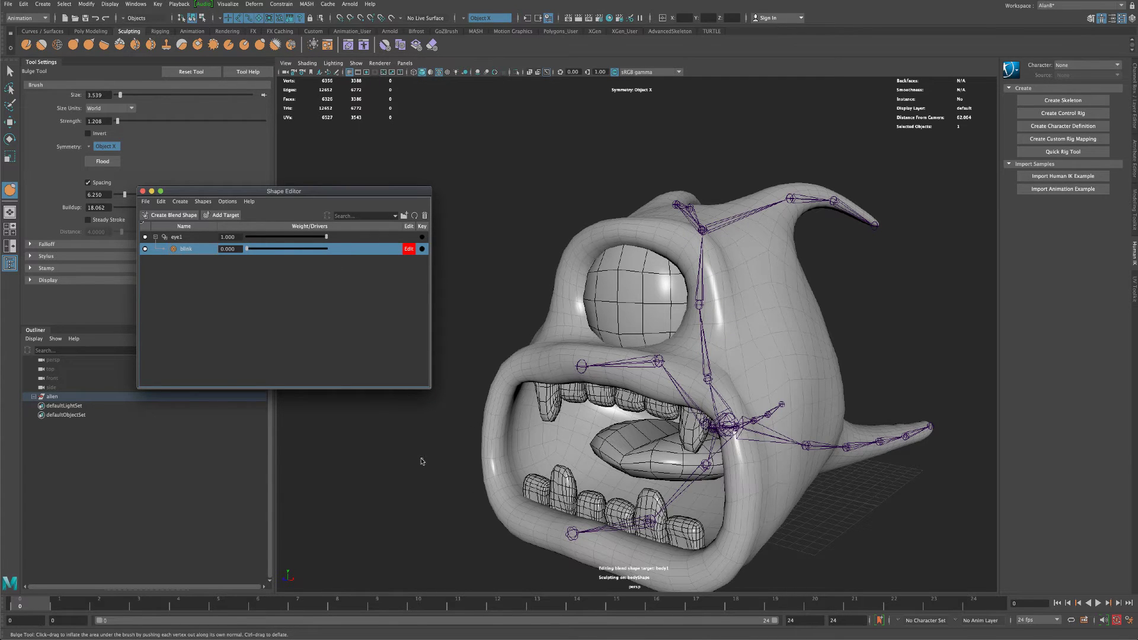
scroll(421, 458, "down", 2)
left_click_drag(453, 457, 464, 457, "alt")
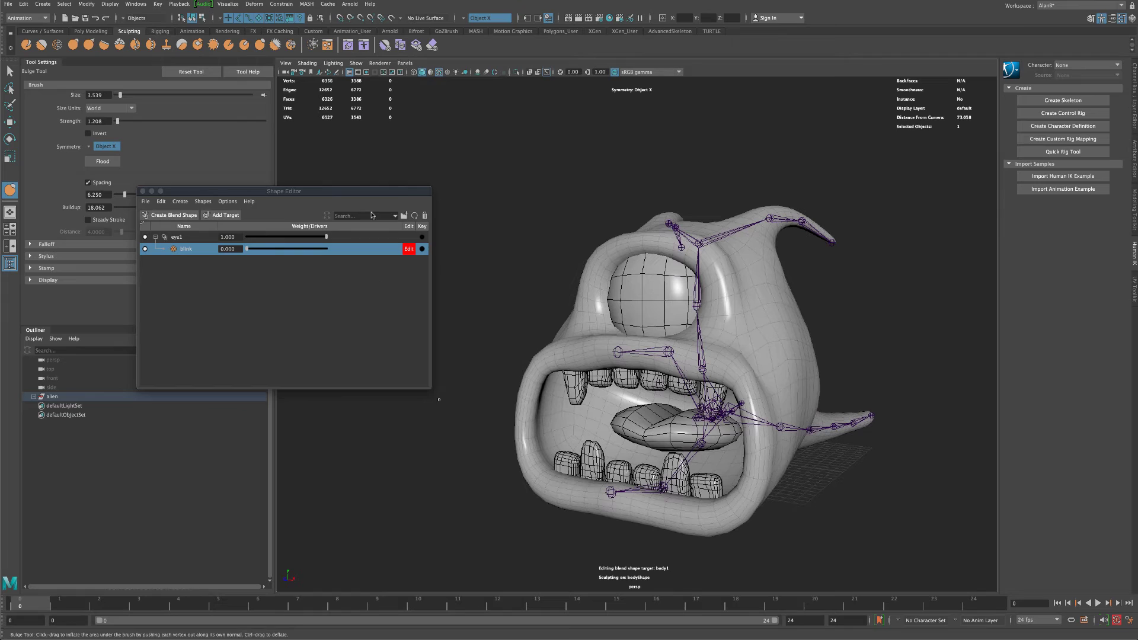
left_click_drag(396, 202, 428, 216)
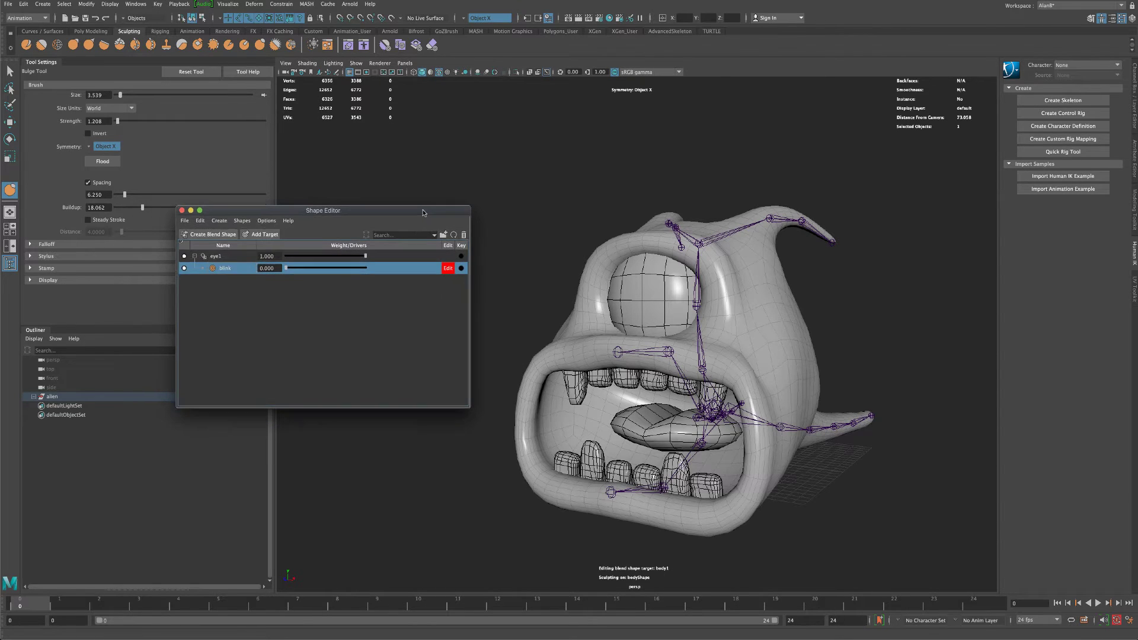
left_click(454, 271)
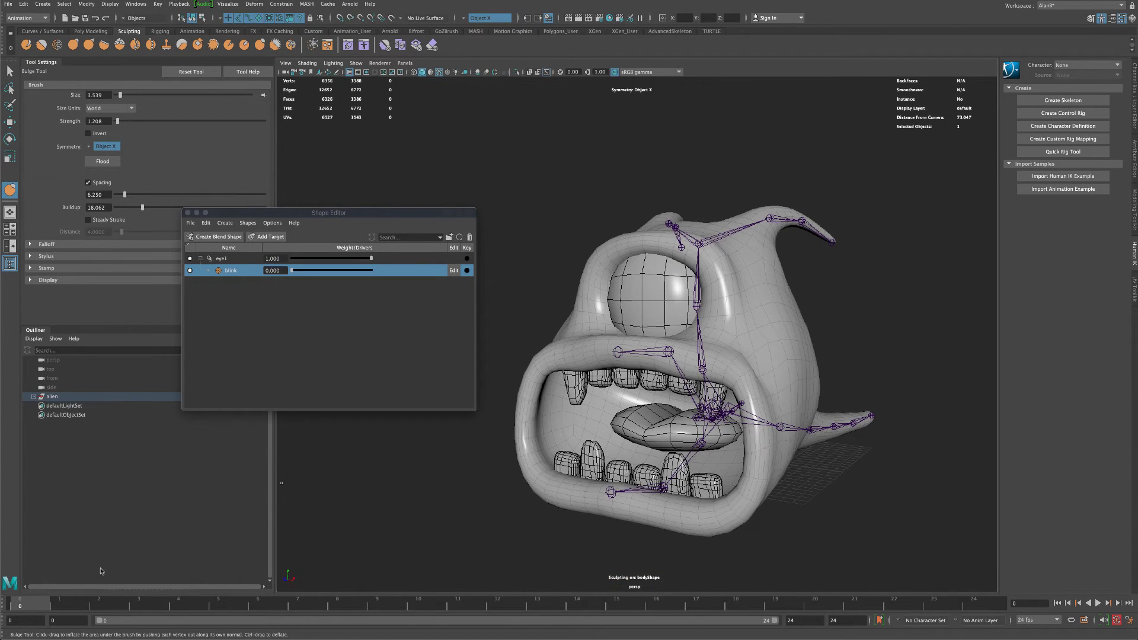
Key the blink target's weight at 0 on frame 0.
key("alt+v")
left_click(468, 272)
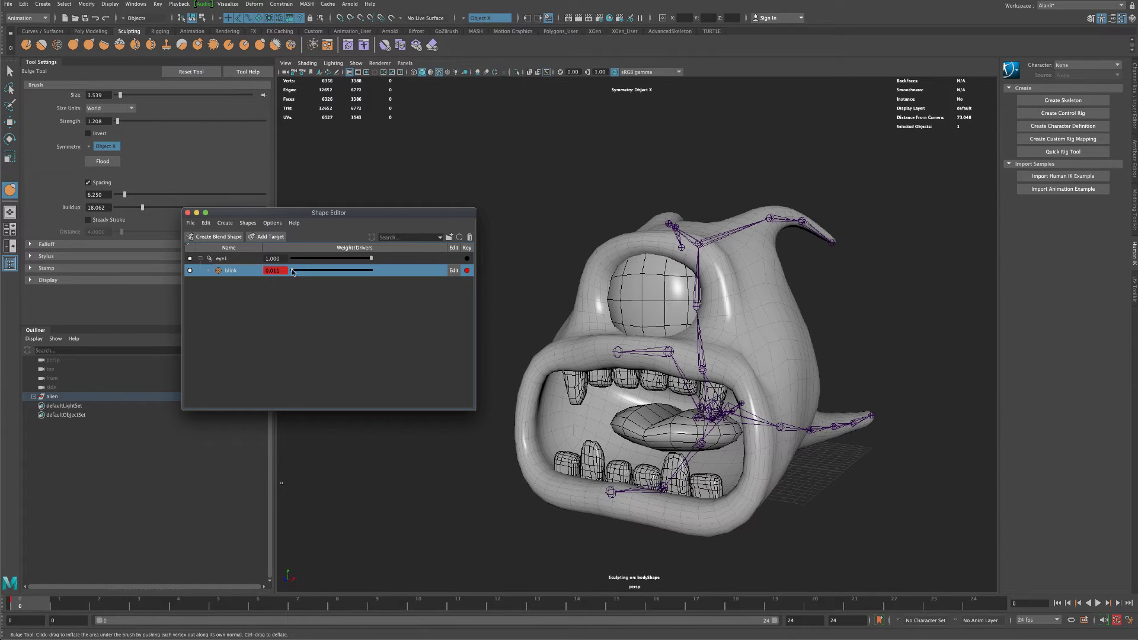
left_click_drag(292, 272, 291, 273)
Key the blink target's weight at 1.000 on frame 3.
left_click_drag(22, 606, 109, 602)
left_click(138, 603)
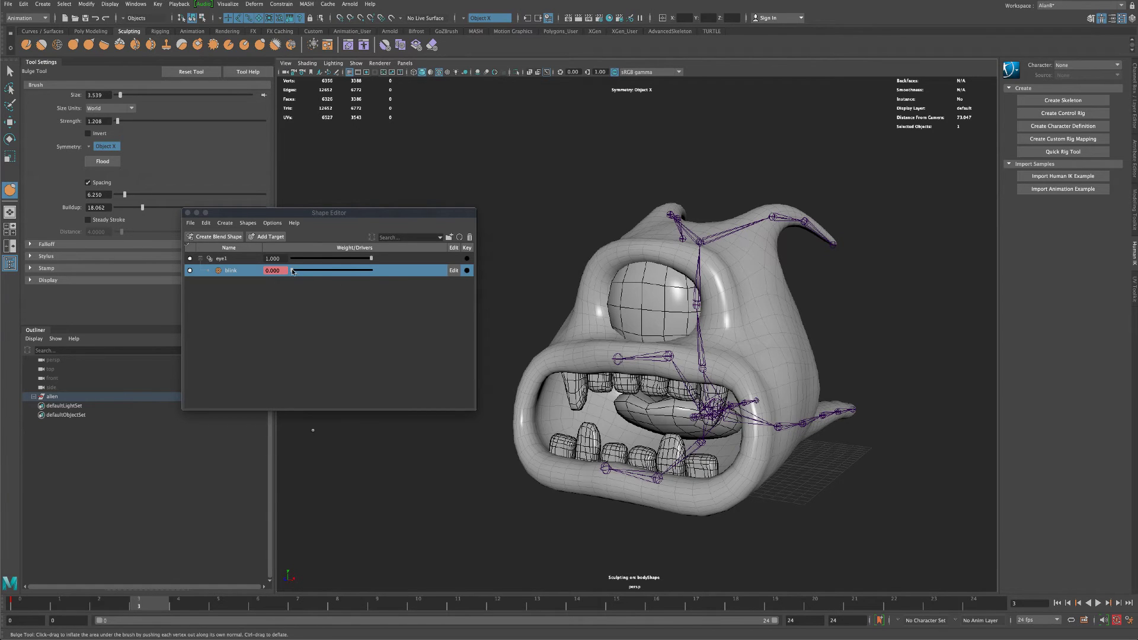
left_click_drag(292, 272, 377, 272)
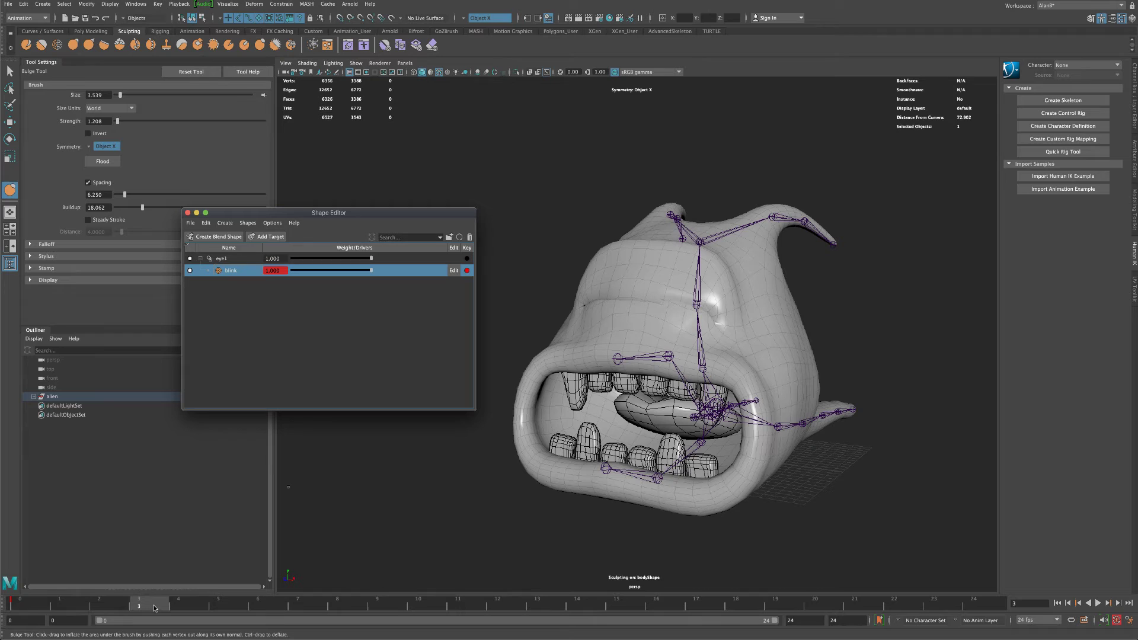
Key the blink target's weight at 0 on frame 5.
left_click_drag(144, 603, 230, 604)
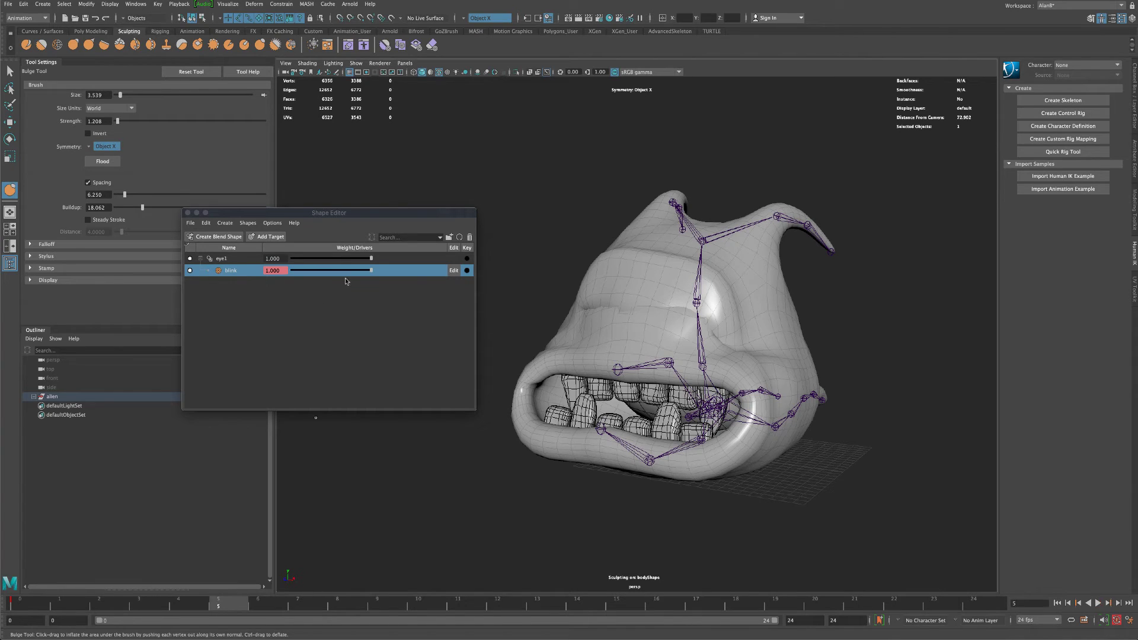
left_click(373, 272)
left_click_drag(373, 272, 268, 272)
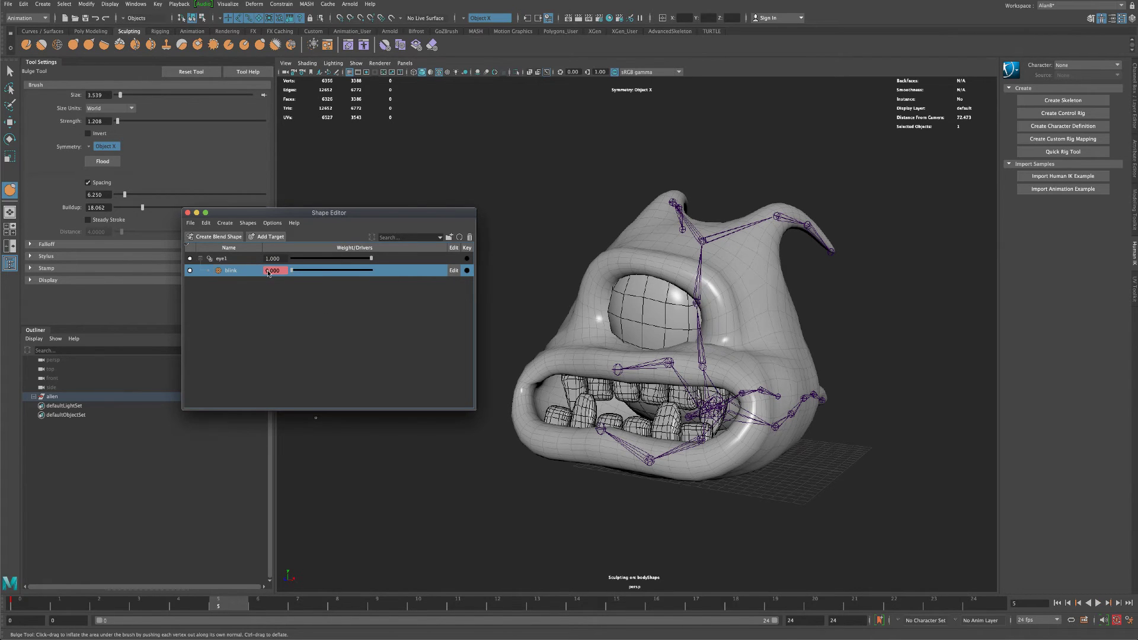
Check the blink from frame 0 and switch from the Bulge sculpting brush to the Select tool.
mouse_move(225, 607)
left_mouse_down()
mouse_move(29, 606)
mouse_move(235, 604)
left_mouse_up()
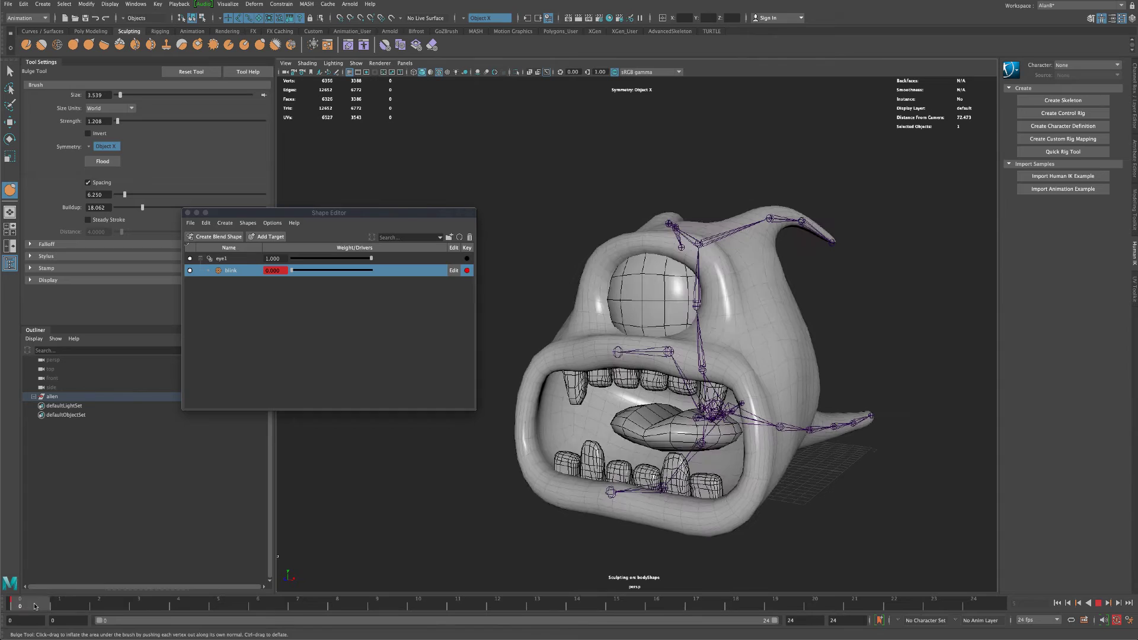
left_click_drag(35, 606, 8, 603)
left_click(9, 71)
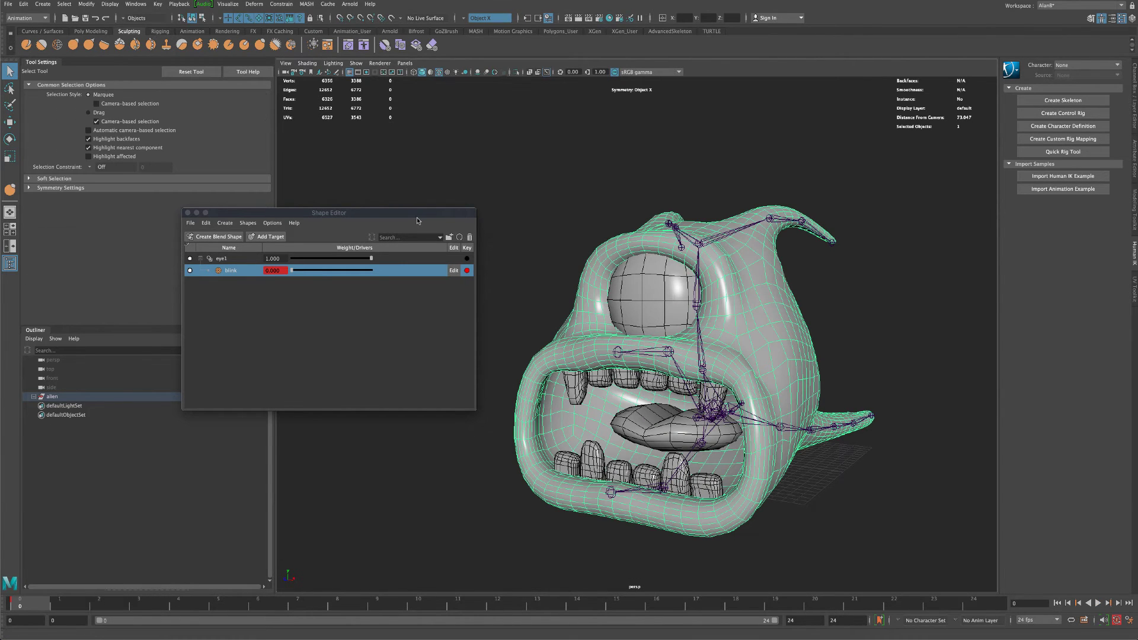
left_click_drag(418, 220, 451, 156)
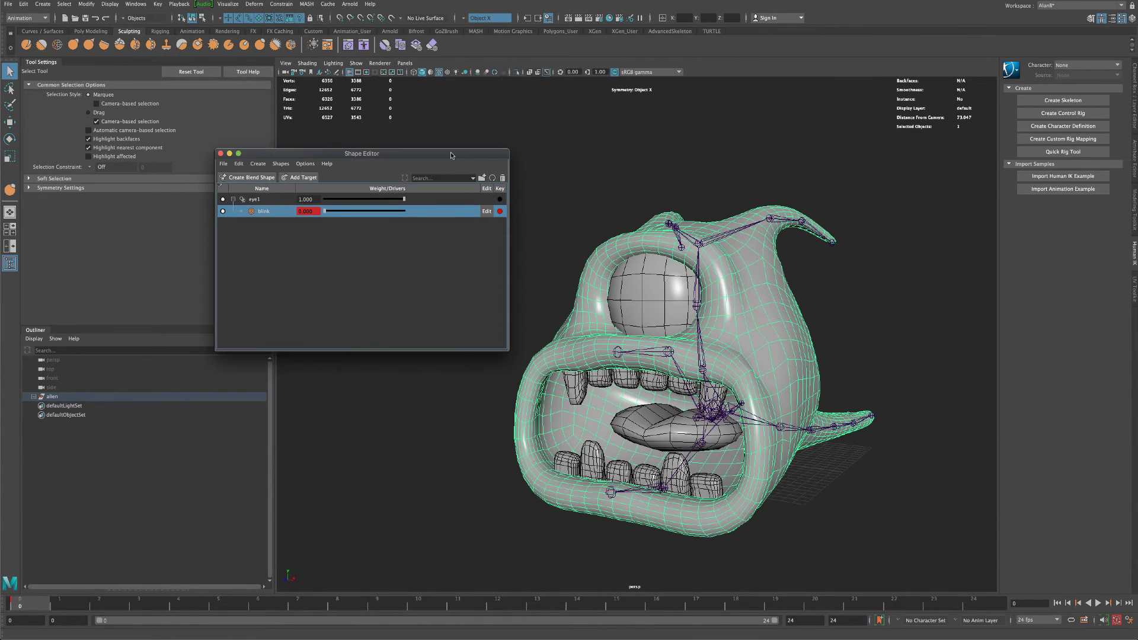
Expand the alien group in the Outliner and scrub the animation to frame 10.
left_click(33, 397)
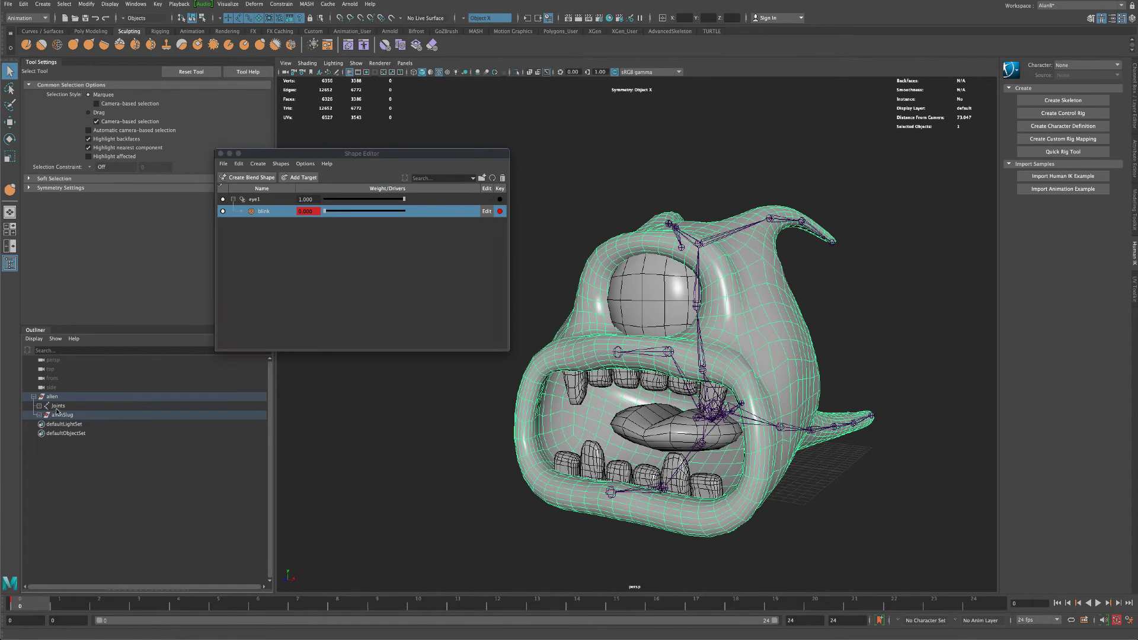
left_click_drag(405, 449, 414, 448, "alt")
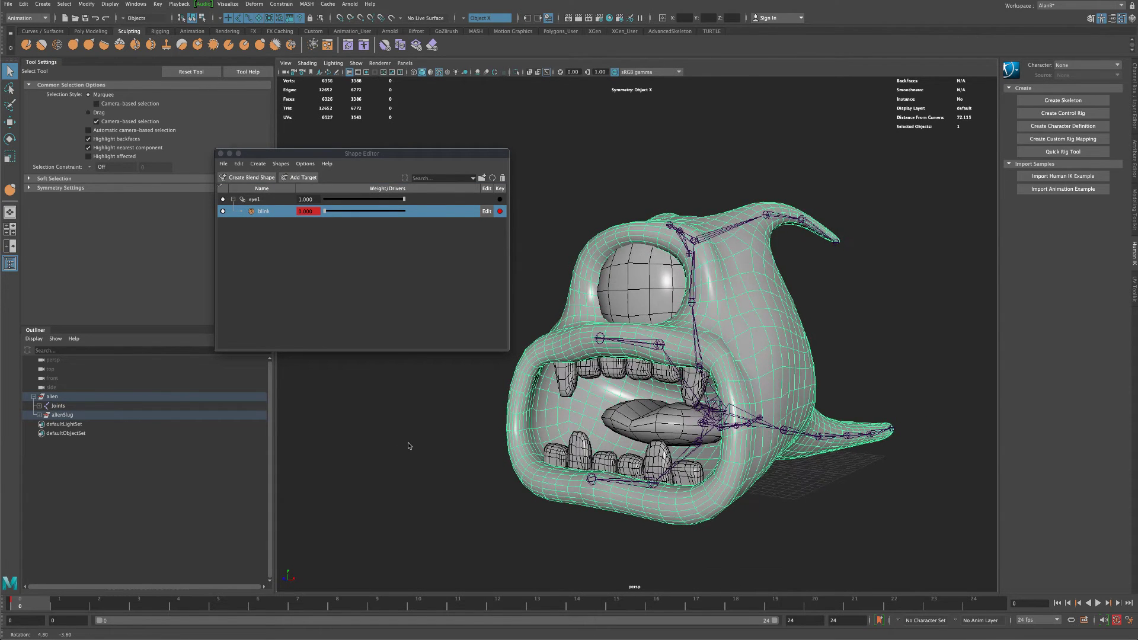
middle_click_drag(464, 447, 441, 445, "alt")
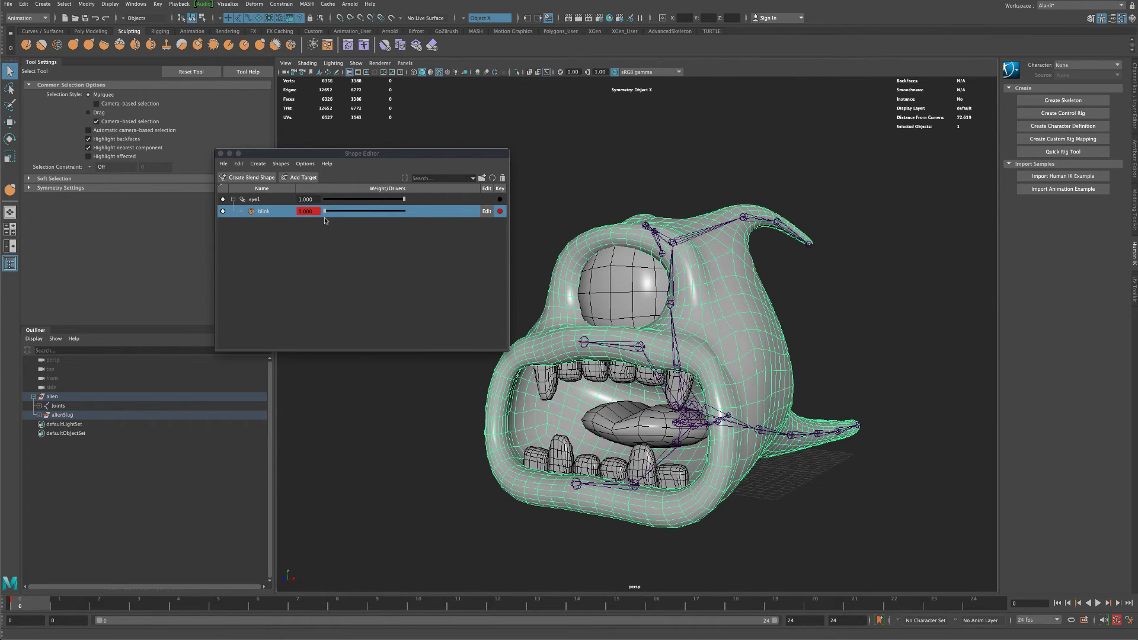
mouse_move(328, 212)
left_mouse_down()
mouse_move(403, 213)
mouse_move(305, 214)
mouse_move(423, 218)
mouse_move(318, 219)
left_mouse_up()
left_click_drag(41, 601, 442, 596)
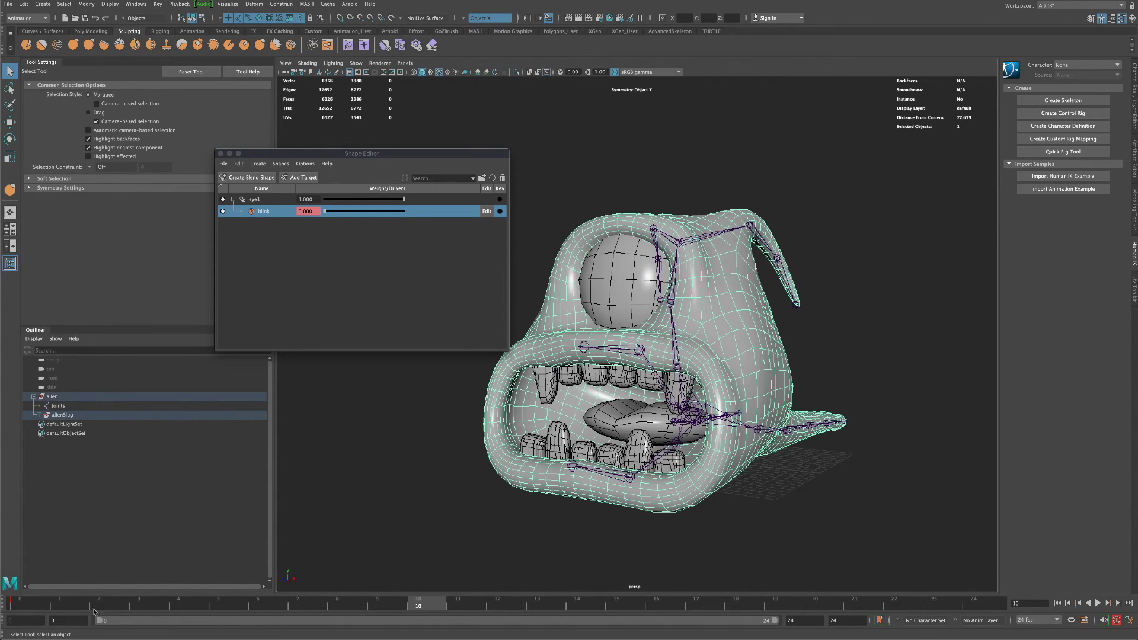
Select a tongue joint and the whole joints group, and check the rig's poses on frames 1, 6, 12 and 18.
left_click(493, 505)
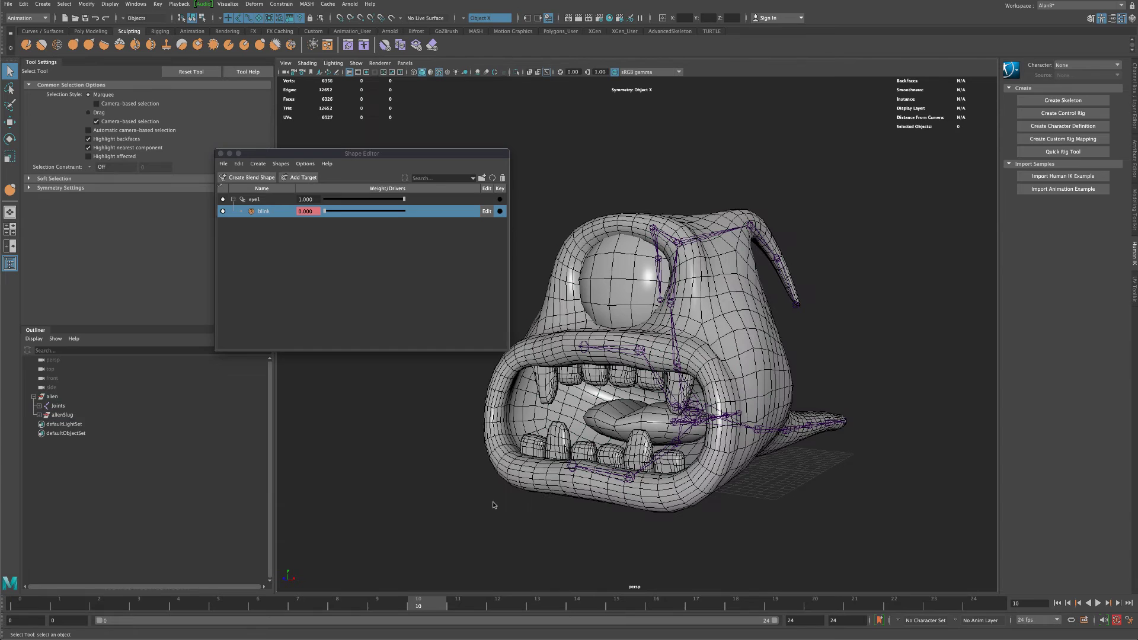
left_click(697, 424)
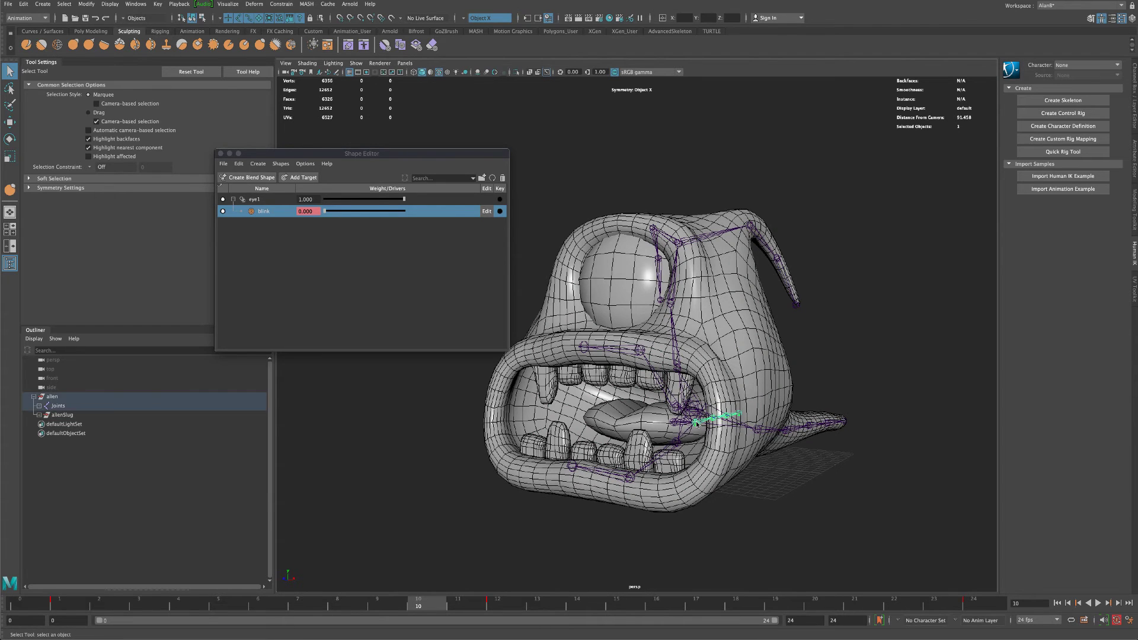
left_click(497, 604)
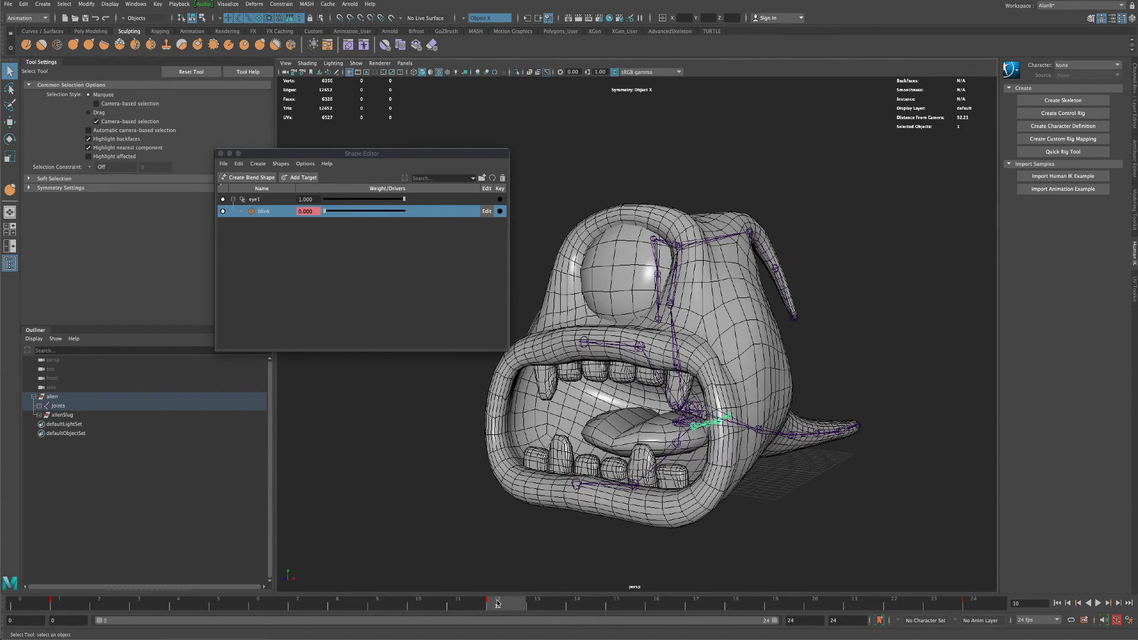
left_click(70, 609)
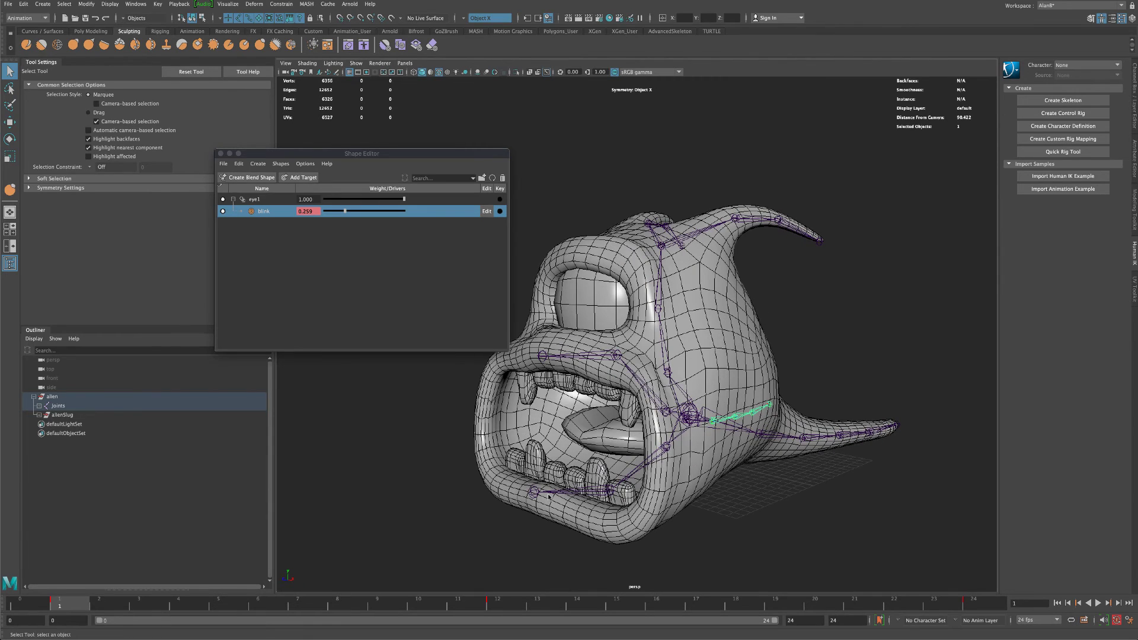
left_click(695, 416)
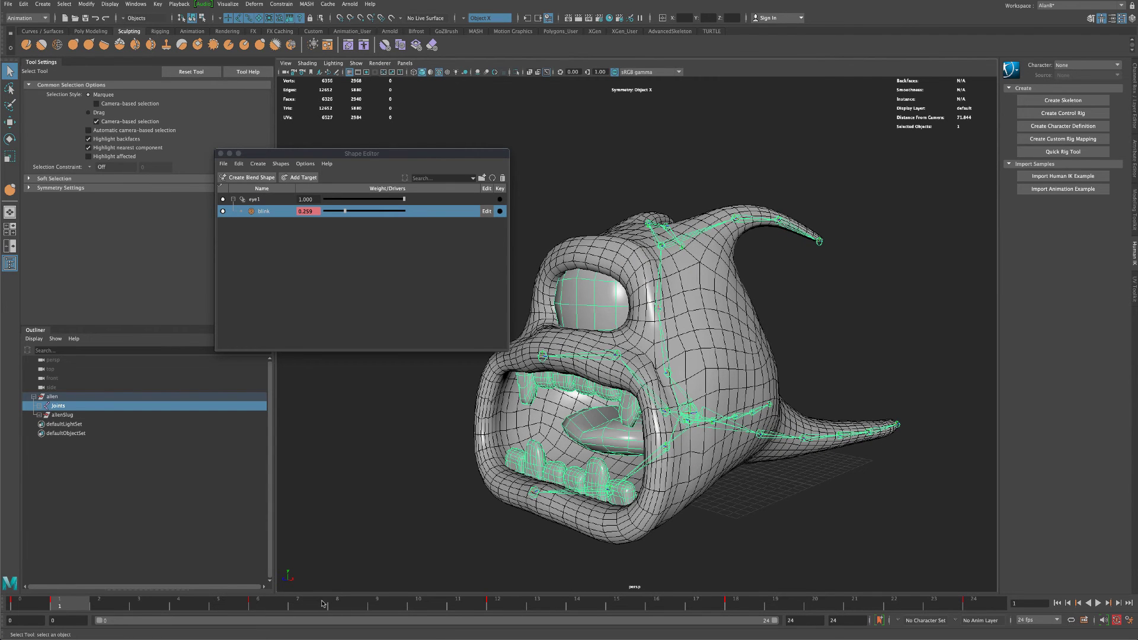
left_click(267, 607)
left_click(499, 607)
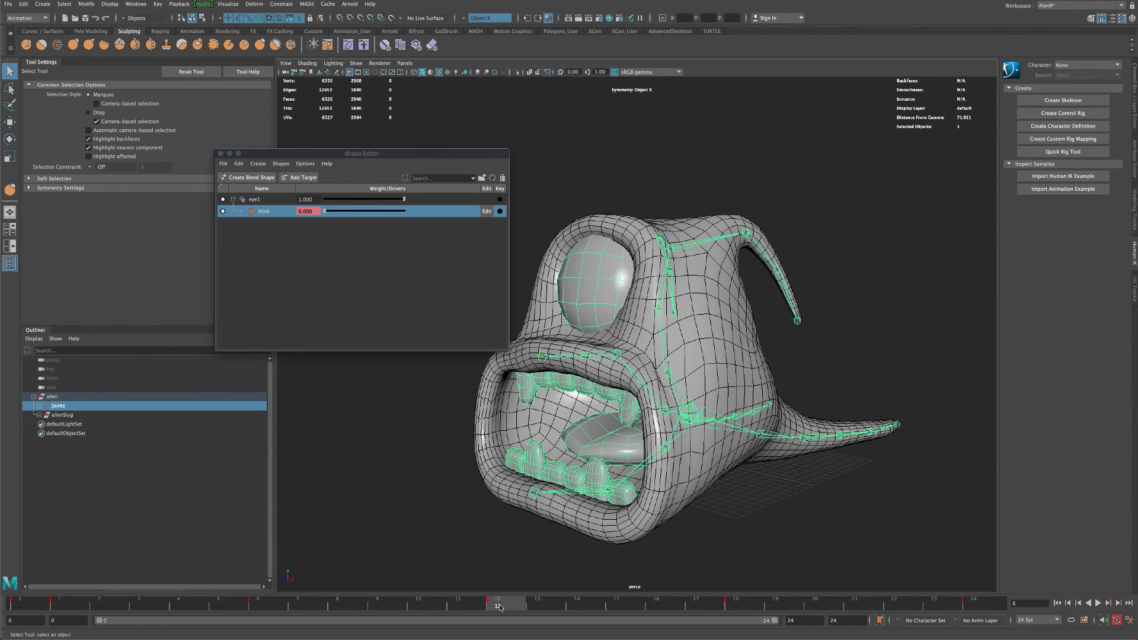
left_click(747, 607)
Select the alien's body mesh and return to frame 0 of the animation.
left_click(510, 473)
left_click(508, 446)
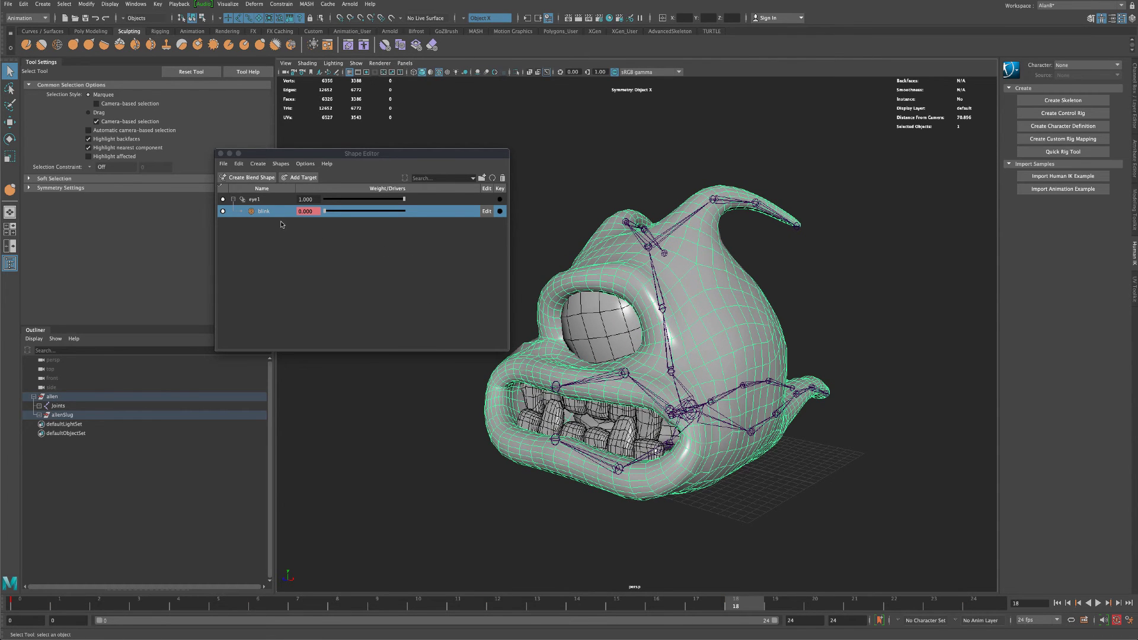
left_click_drag(336, 156, 341, 166)
left_click(27, 605)
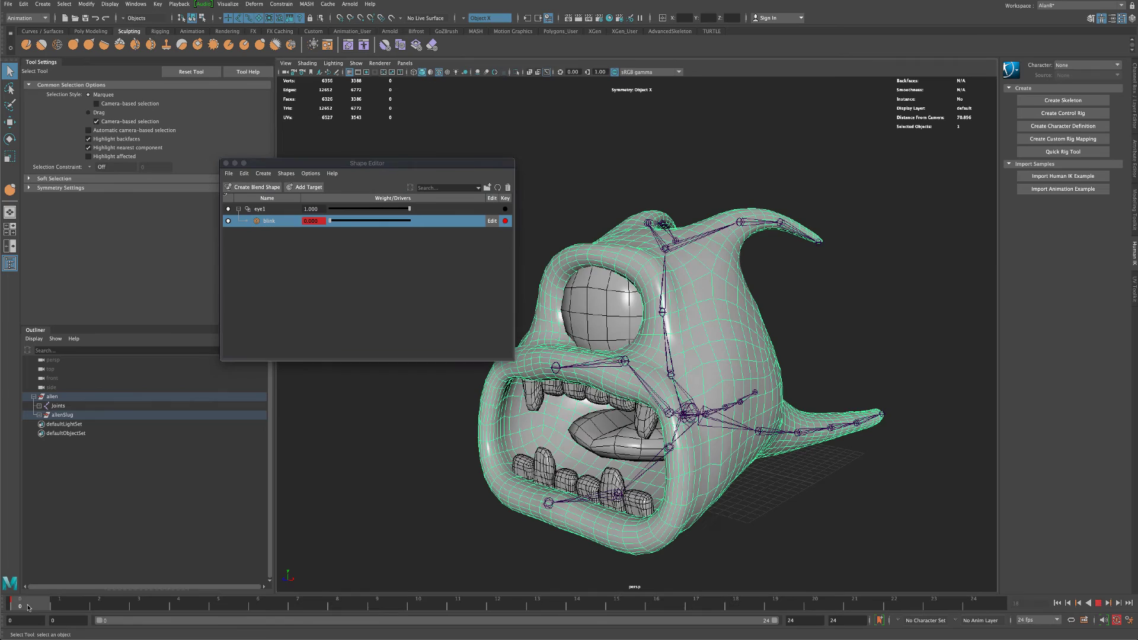
mouse_move(31, 607)
left_mouse_down()
mouse_move(219, 606)
mouse_move(33, 602)
left_mouse_up()
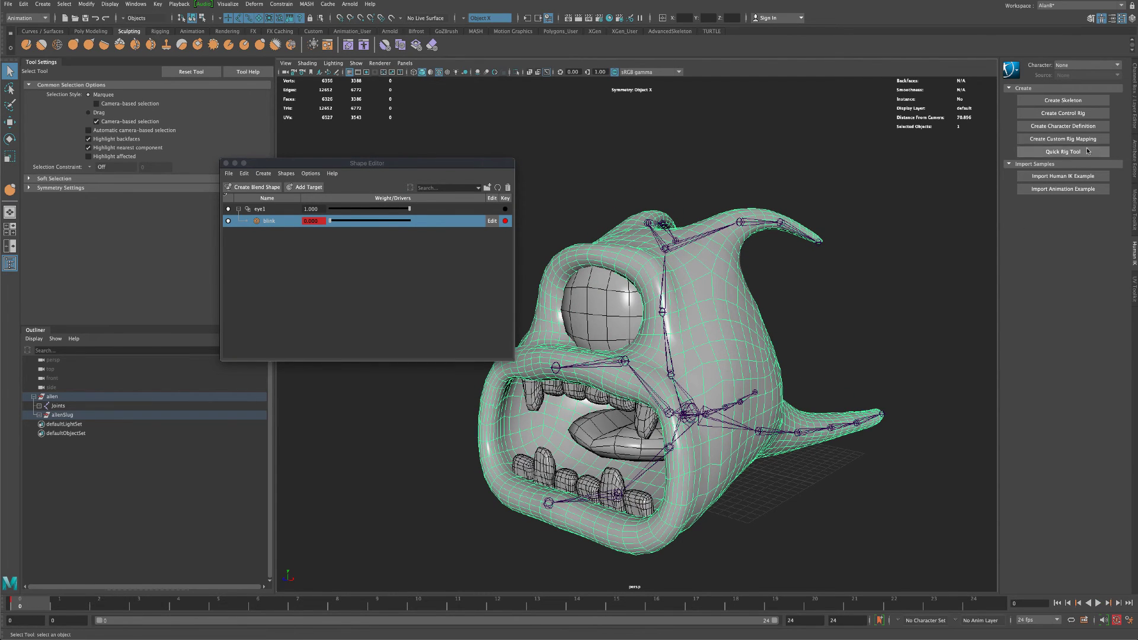
Select the body's eye1 blend shape node to show its keys and delete the blink key on frame 3.
left_click(1134, 111)
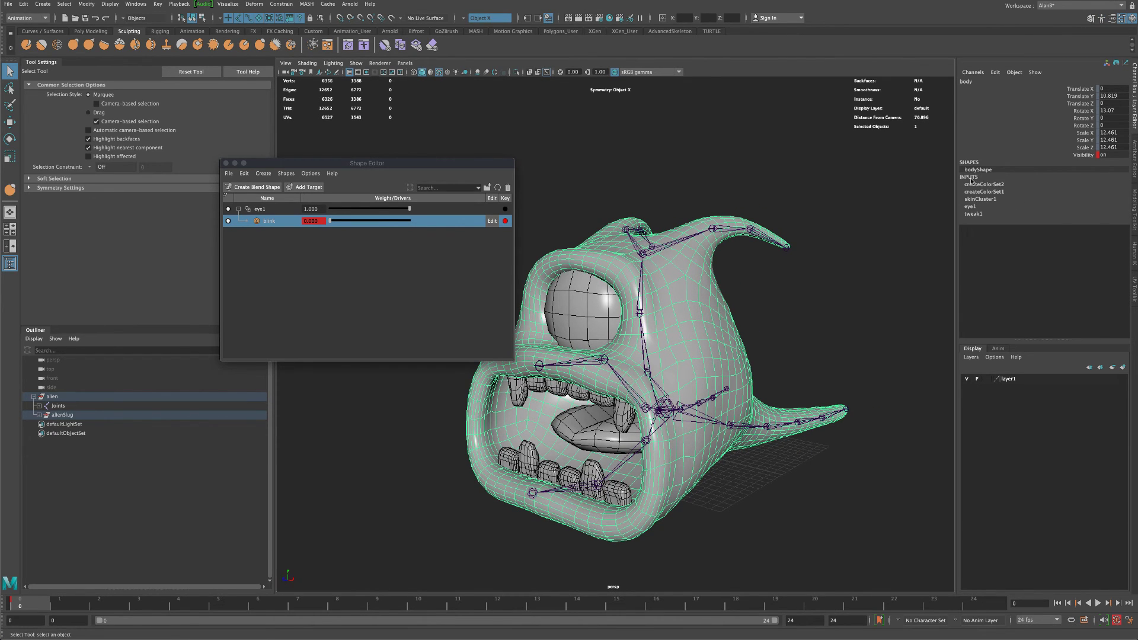
left_click(973, 206)
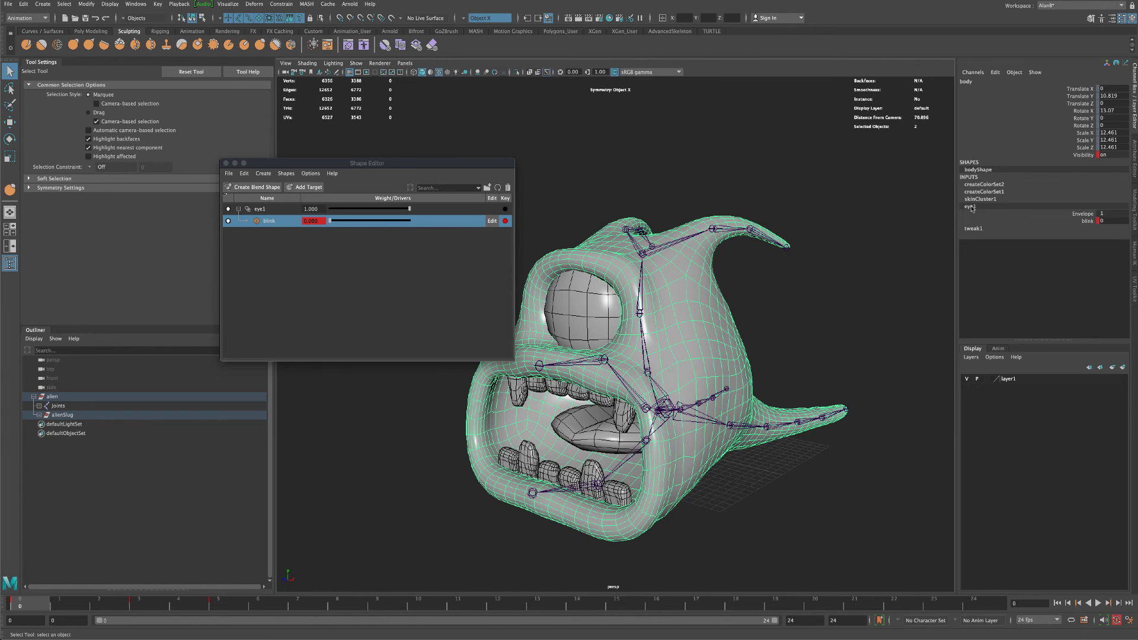
left_click_drag(142, 608, 216, 603)
left_click(147, 605)
right_click(147, 604)
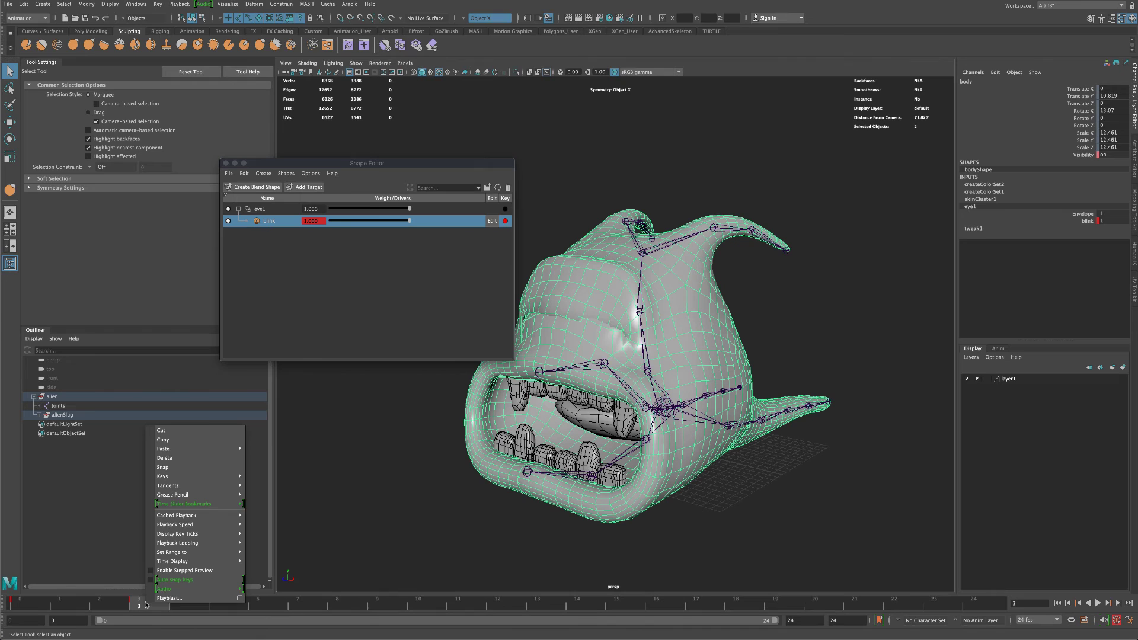
mouse_move(176, 452)
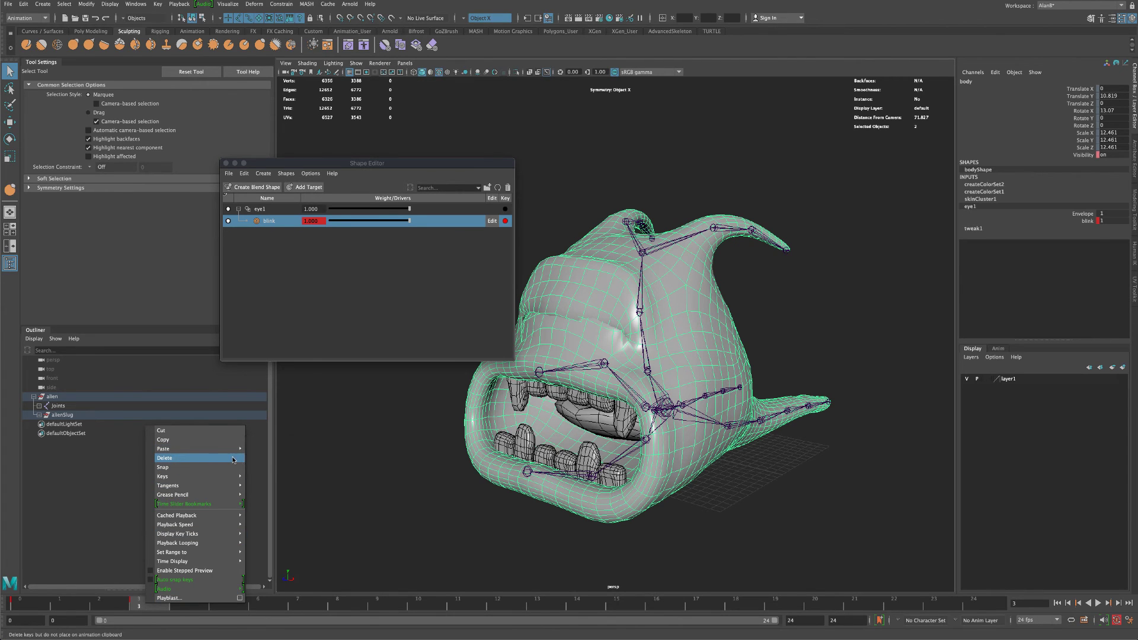
left_click(167, 458)
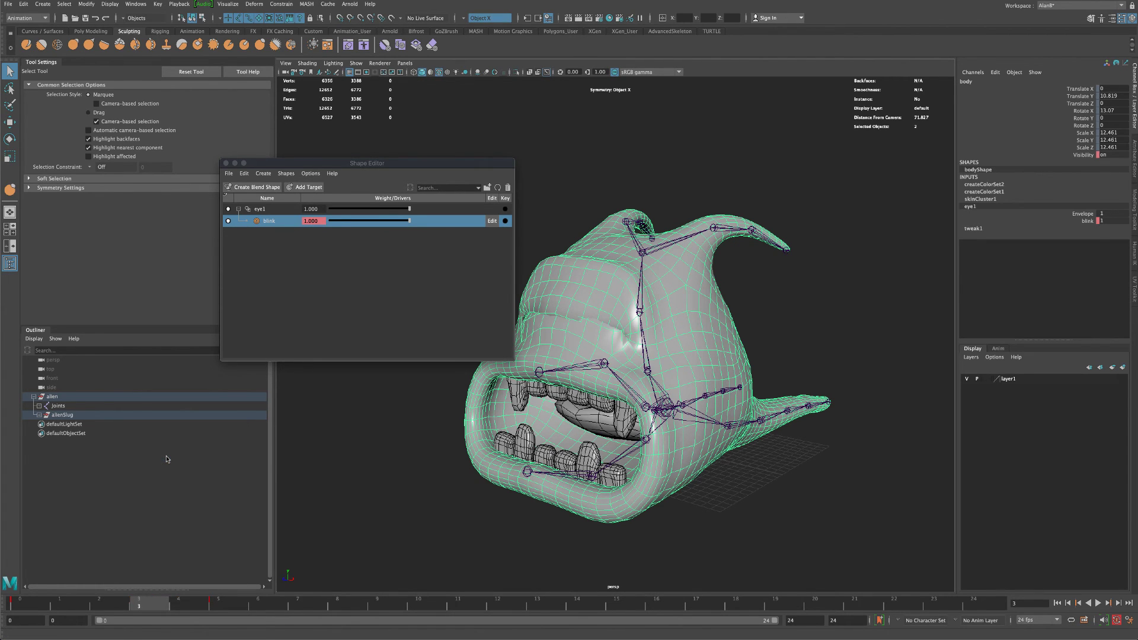
Go back to frame 0 and select the blink key on frame 5 in the timeline.
key("comma")
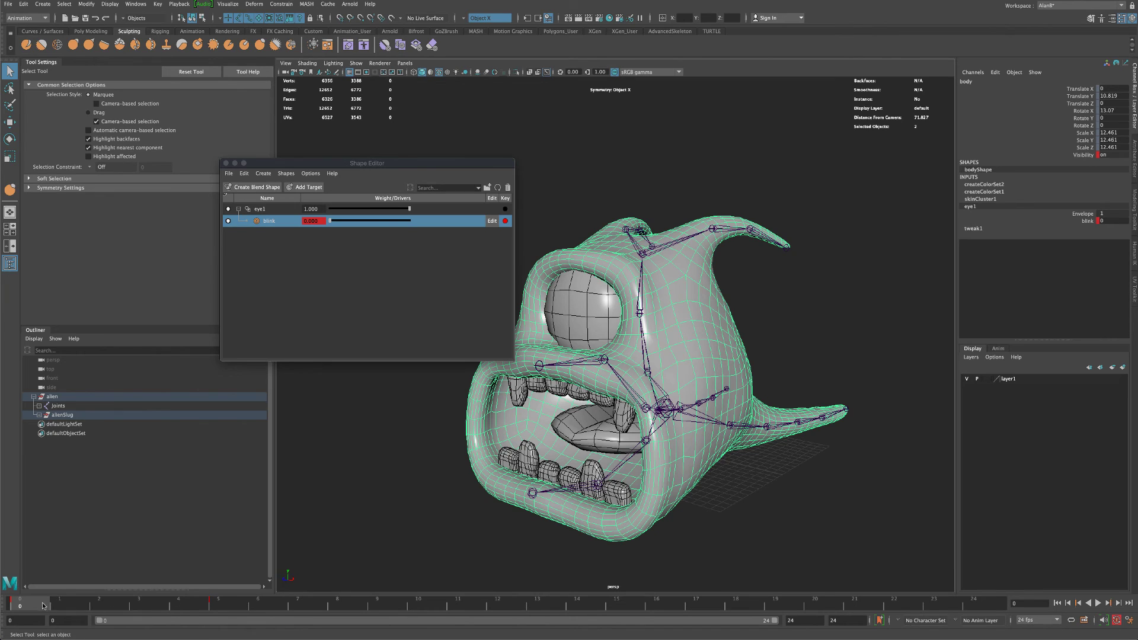
left_click_drag(43, 604, 14, 608)
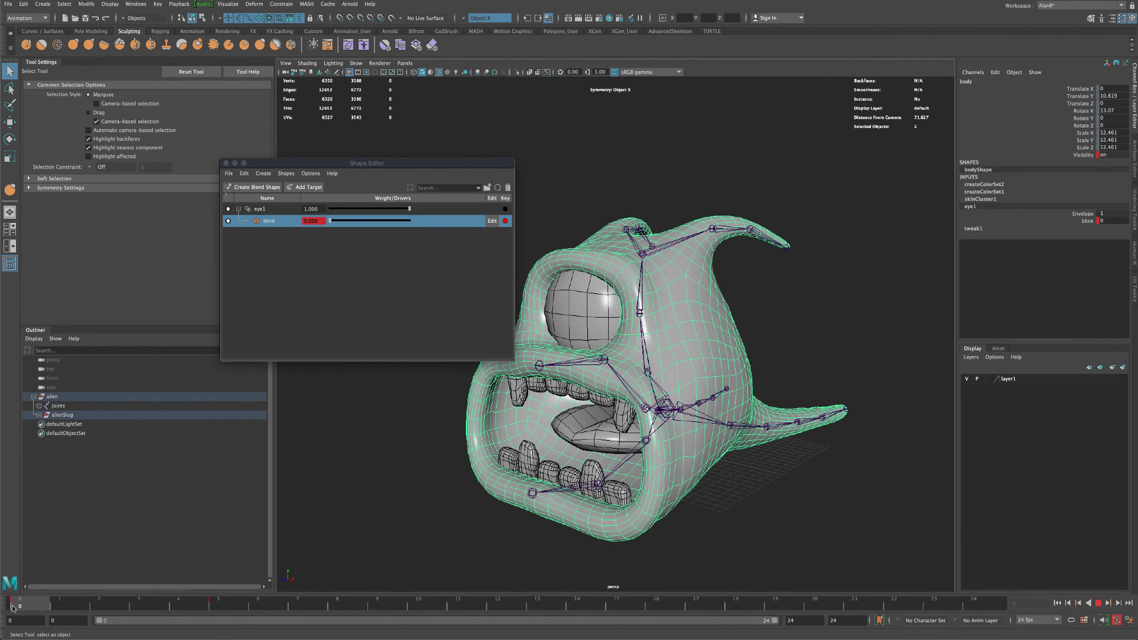
left_click(224, 606, "shift")
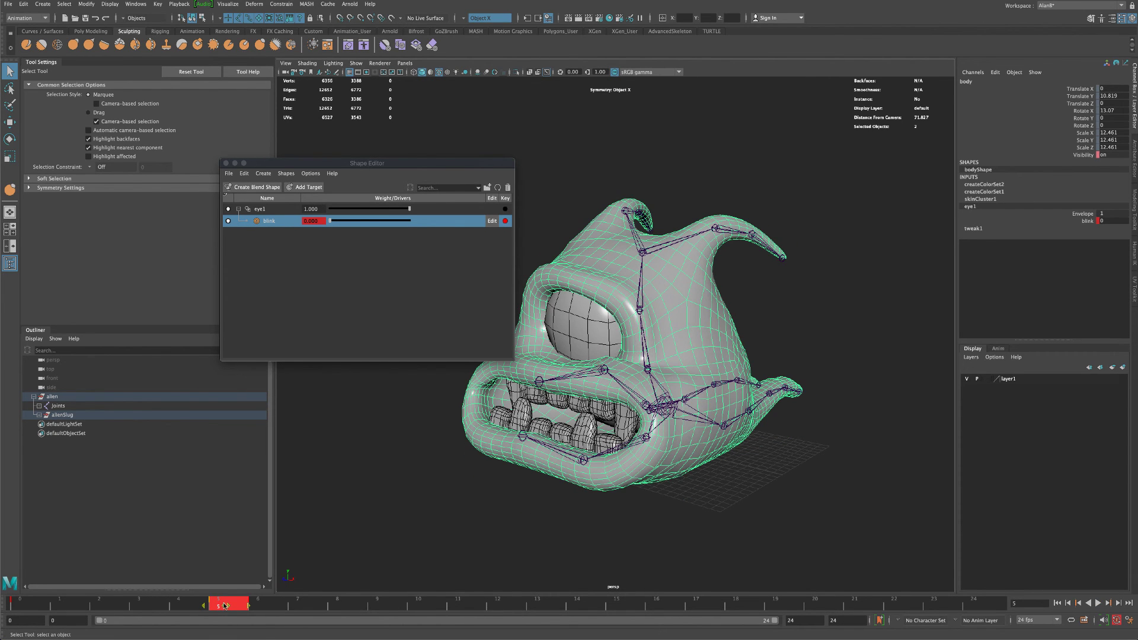
mouse_move(225, 606)
left_mouse_down()
mouse_move(146, 606)
mouse_move(225, 606)
left_mouse_up()
Deselect the body, move the Shape Editor clear of the alien, and examine the open eye at frame 5 from several angles.
left_click_drag(332, 163, 296, 186)
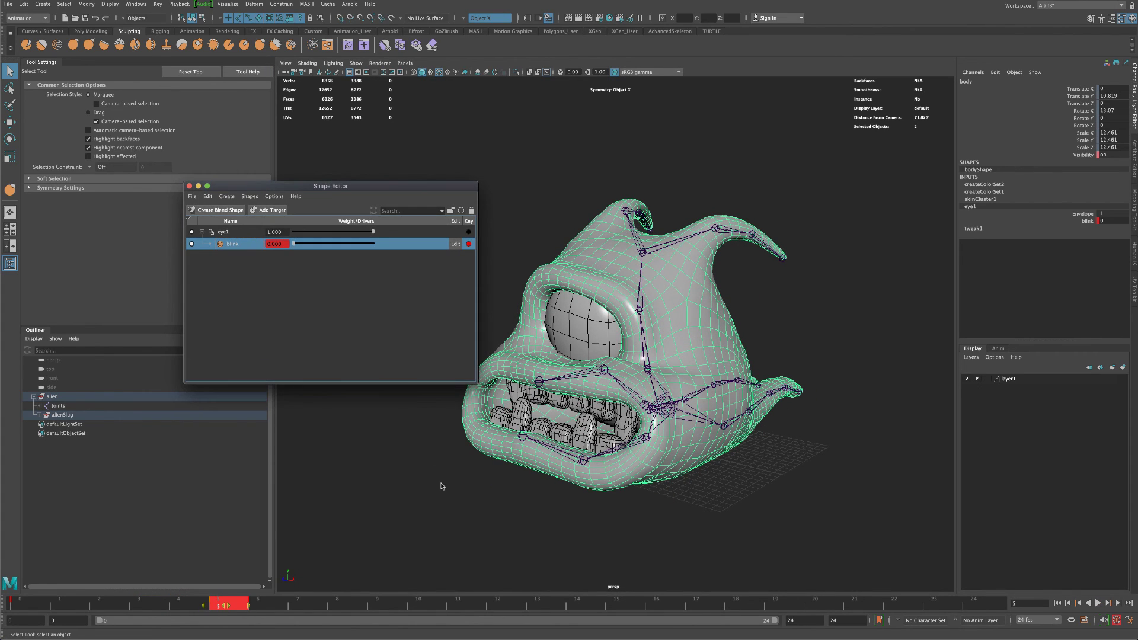
scroll(449, 480, "down", 2)
left_click_drag(450, 481, 670, 305, "alt")
scroll(818, 483, "up", 2)
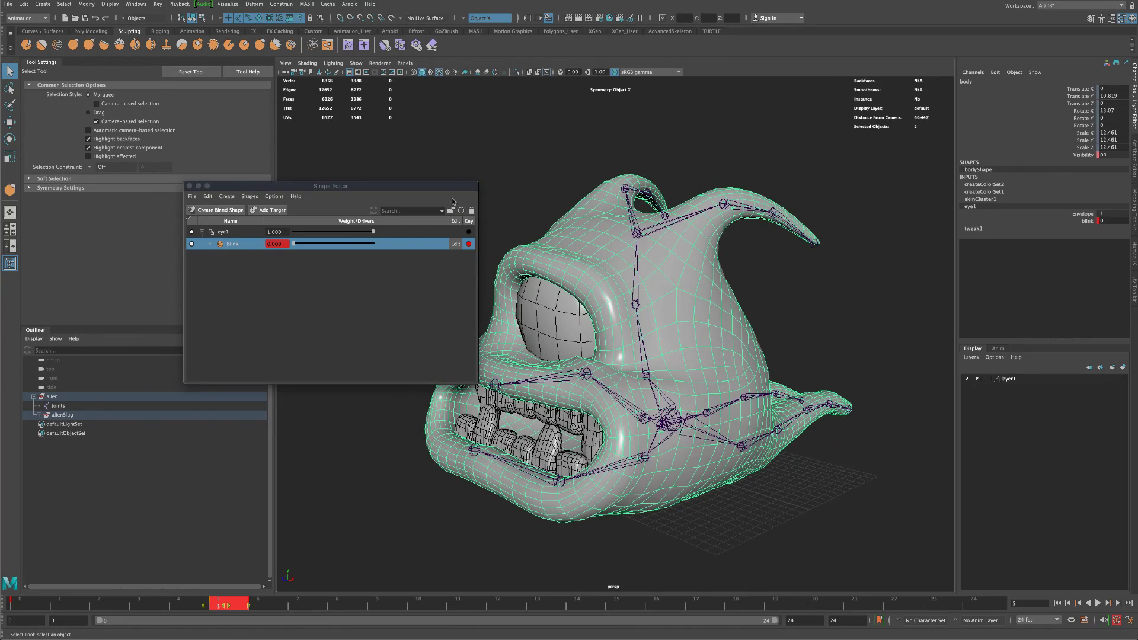
left_click_drag(450, 187, 417, 191)
left_click(501, 198)
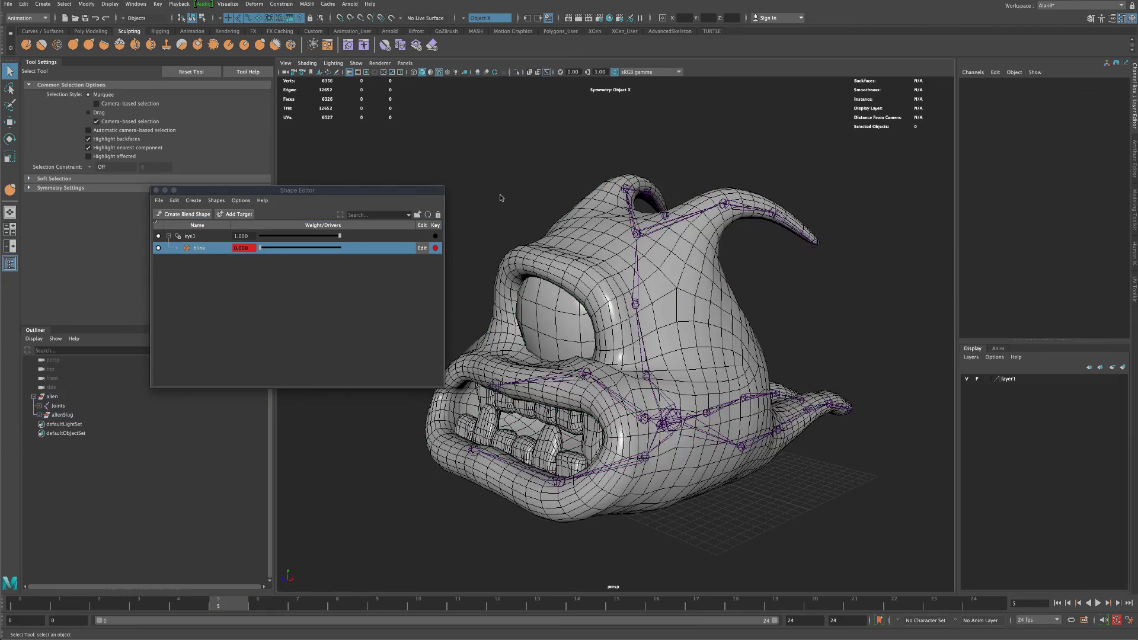
left_click_drag(501, 197, 510, 196, "alt")
mouse_move(439, 498)
left_mouse_down("alt")
mouse_move(480, 499)
mouse_move(441, 500)
left_mouse_up("alt")
left_click_drag(407, 191, 444, 198)
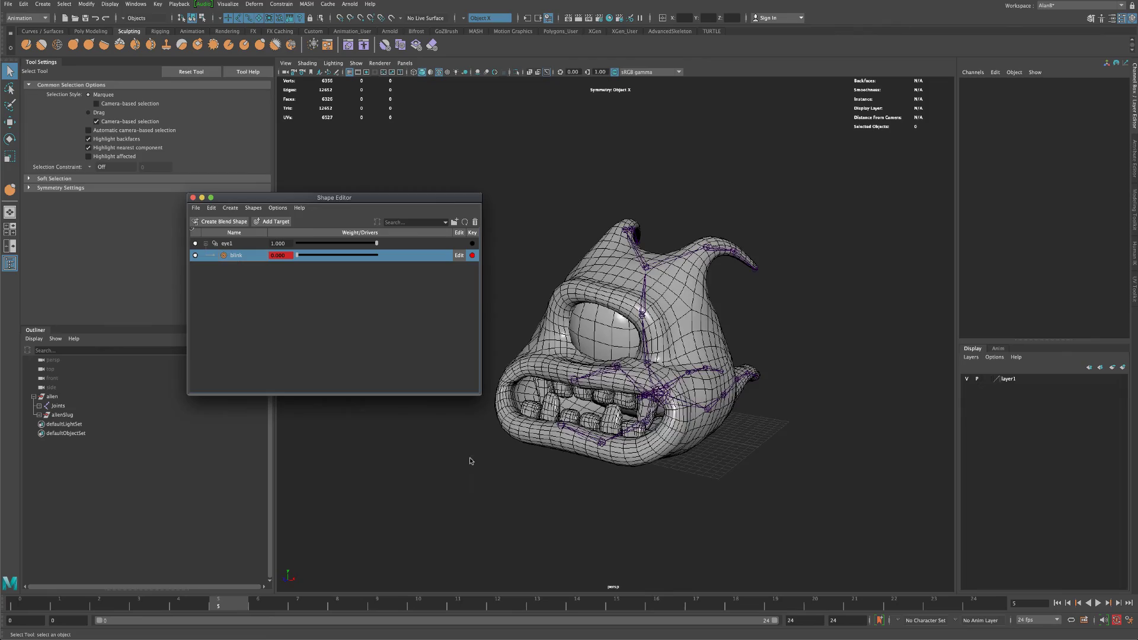
scroll(477, 463, "up", 3)
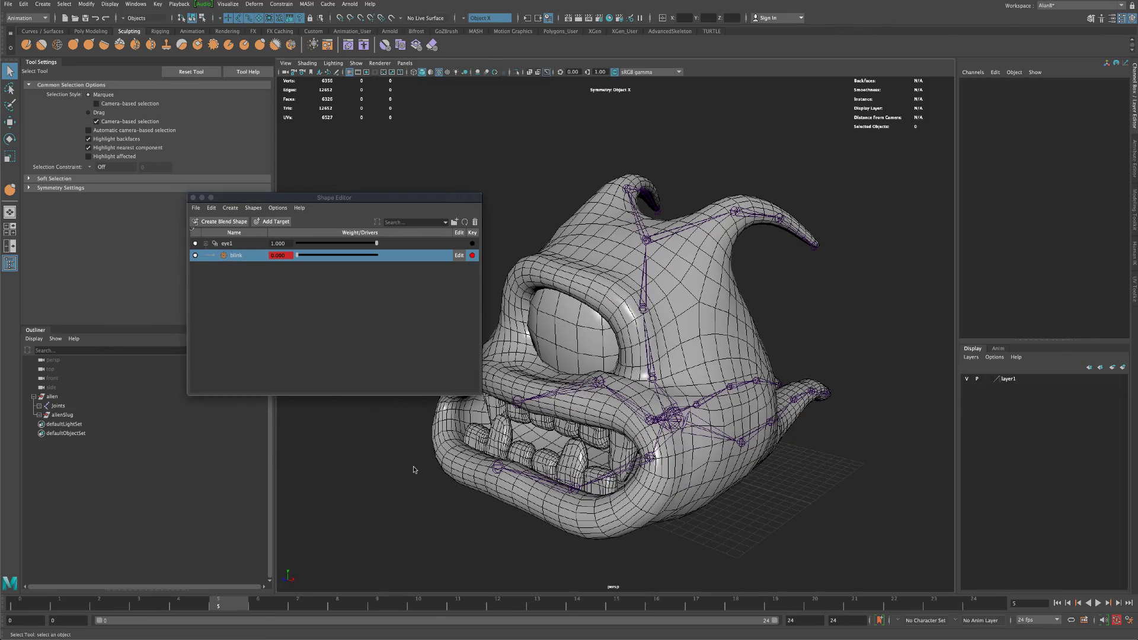